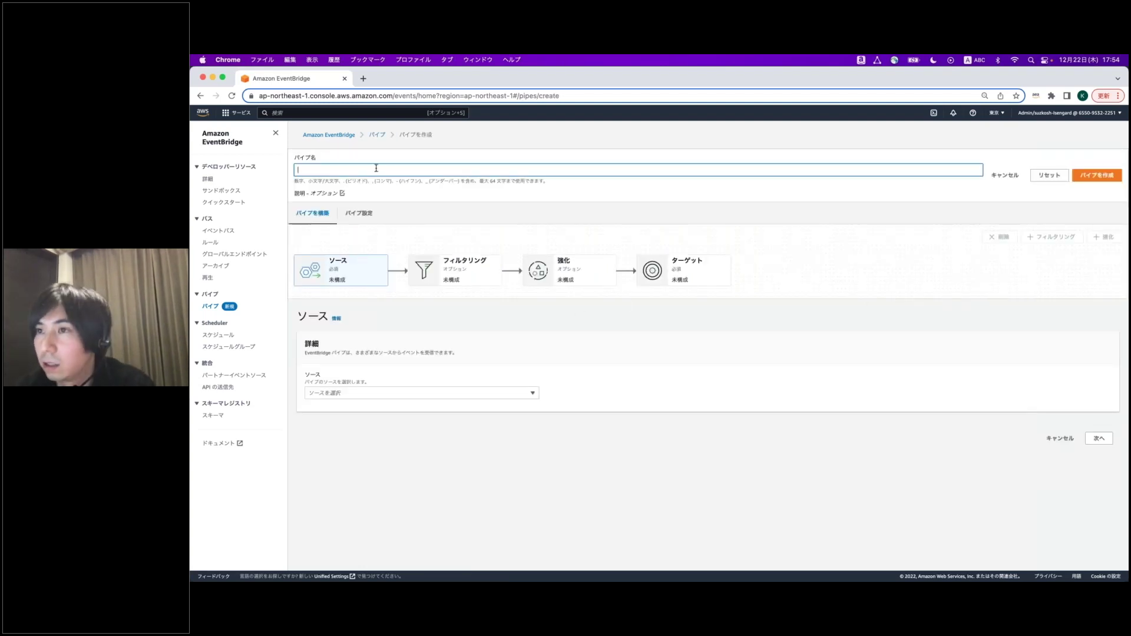
- Name the new pipe choppiri-dd-test
type("ch")
type("oppin")
type("-dd-tte")
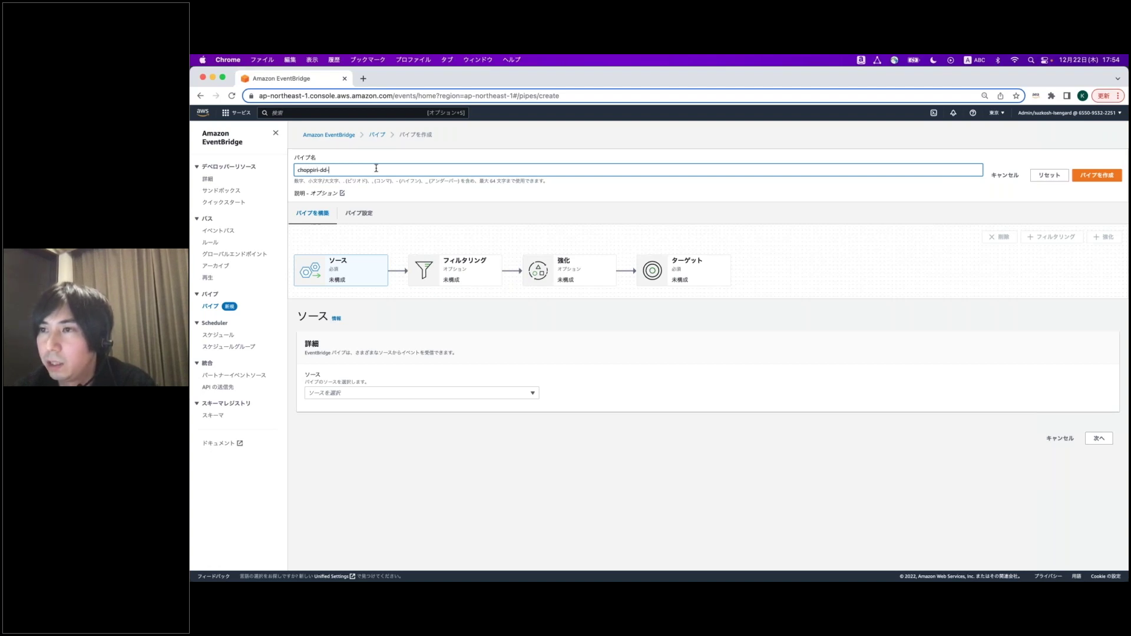
key("BackSpace")
key("BackSpace")
type("est")
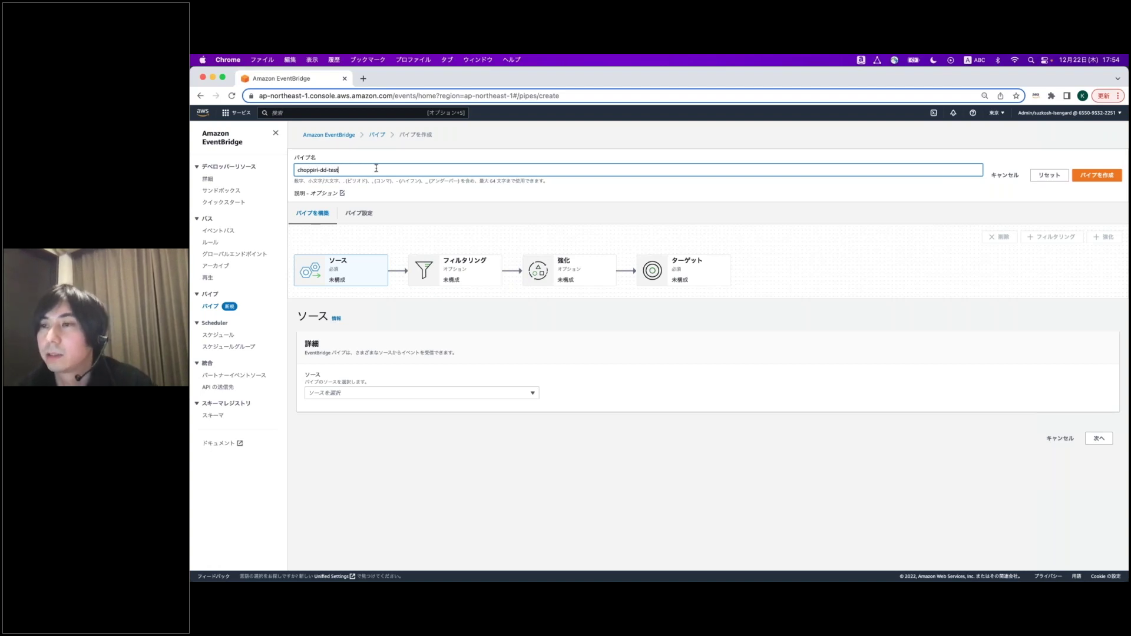
left_click(394, 300)
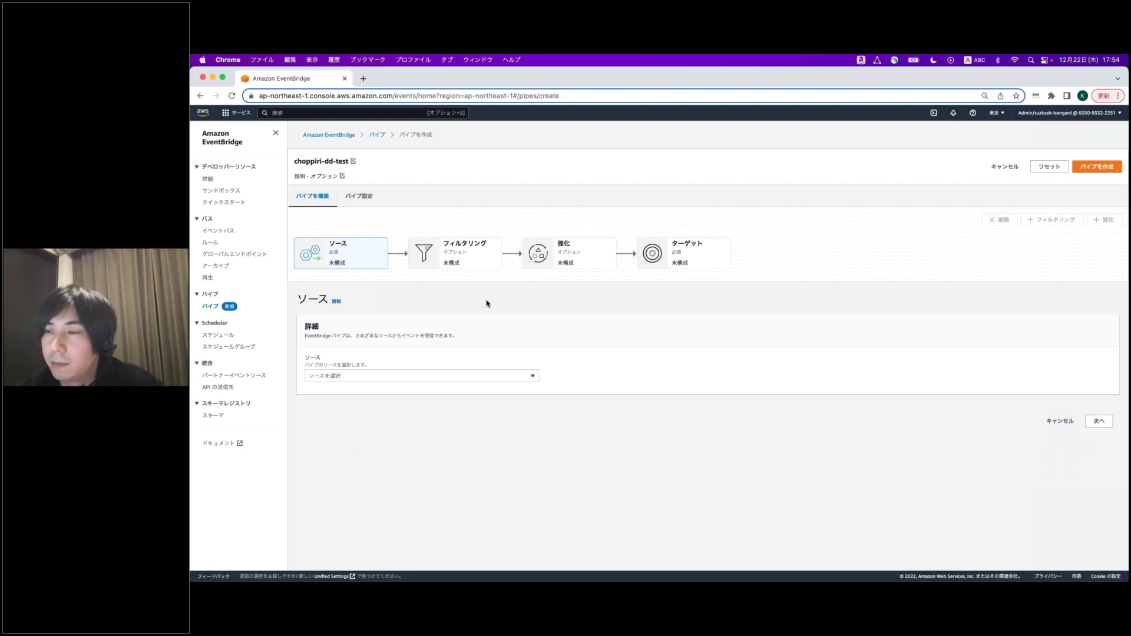
- Look through the new pipe's filtering, enrichment and target stages
left_click(454, 262)
left_click(569, 268)
left_click(674, 268)
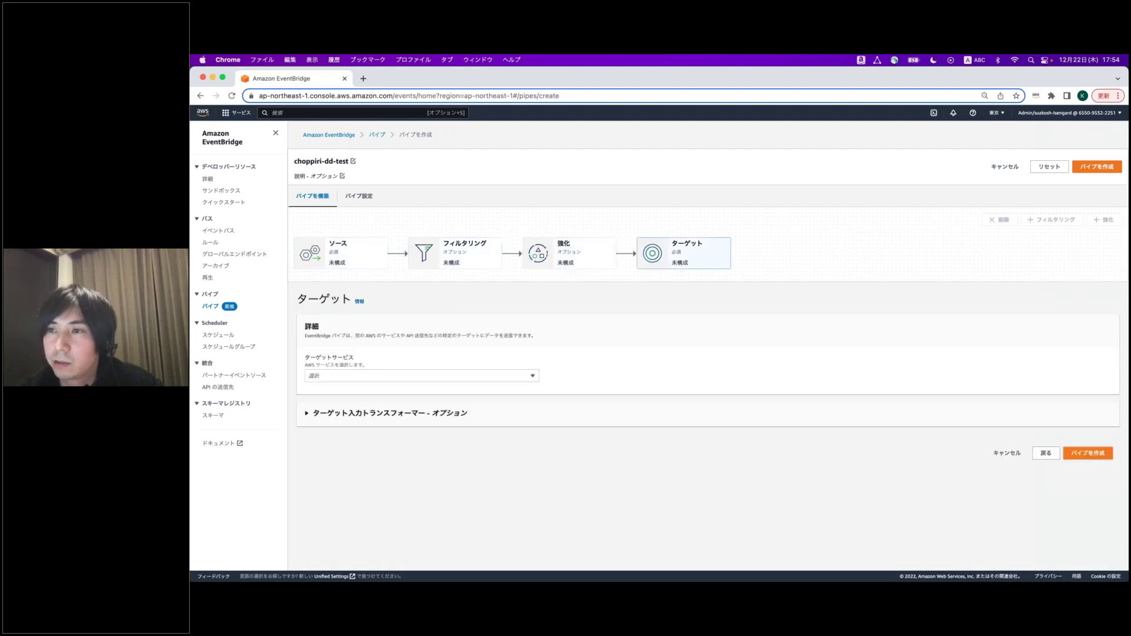
- Set the pipe's source to DynamoDB with the Users stream 2022-12-22T06:58:58.532, keeping the starting position at 最新
left_click(344, 262)
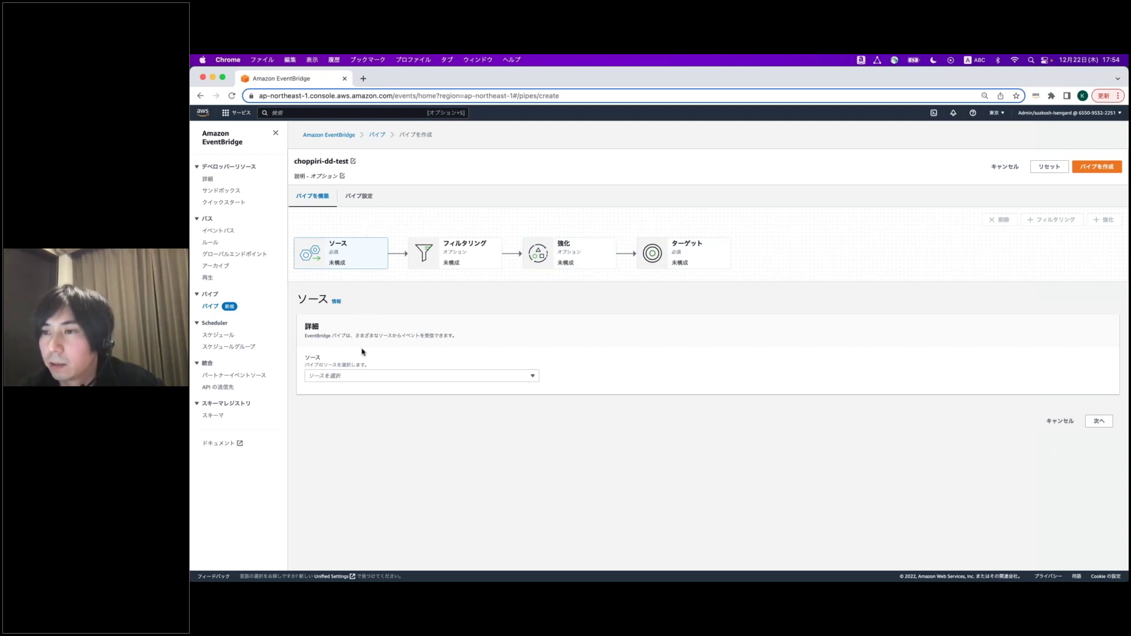
left_click(361, 376)
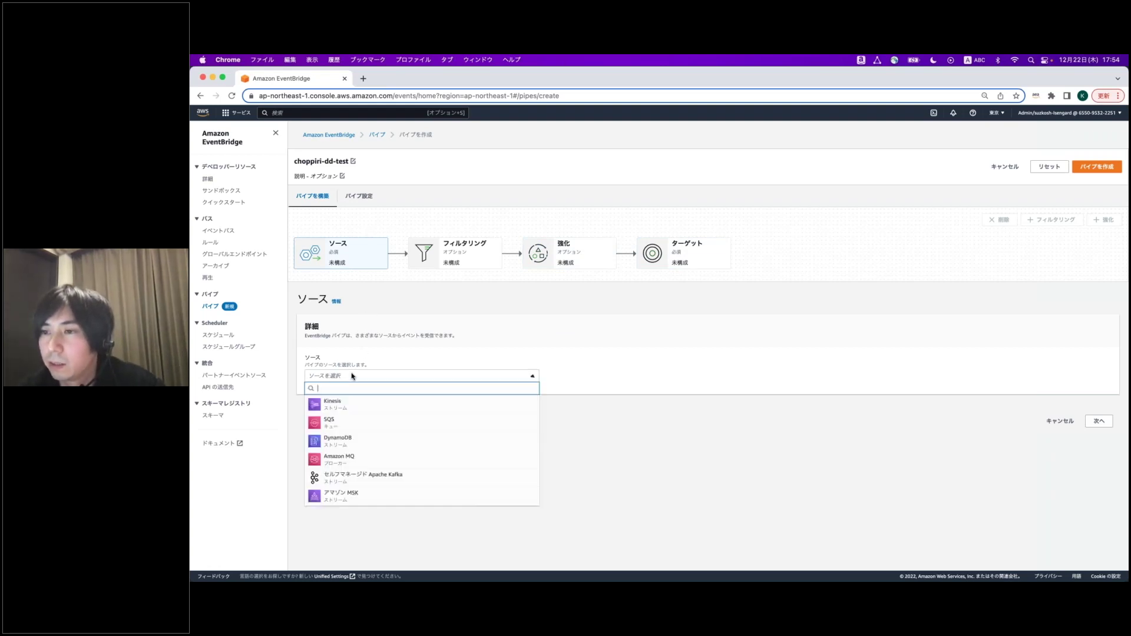
left_click(373, 443)
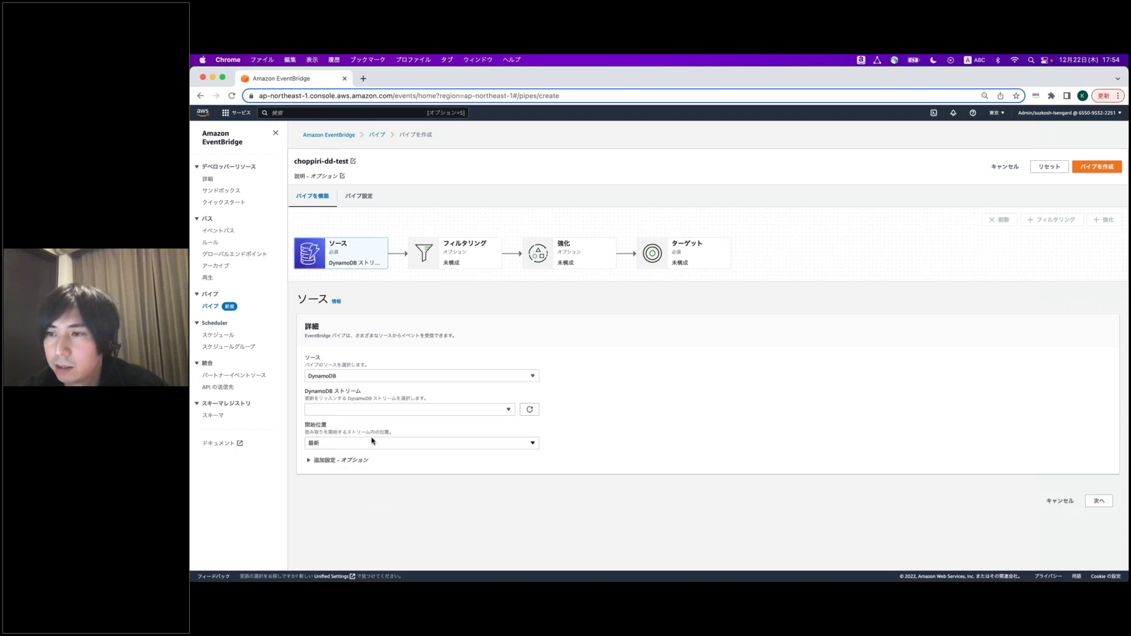
left_click(370, 410)
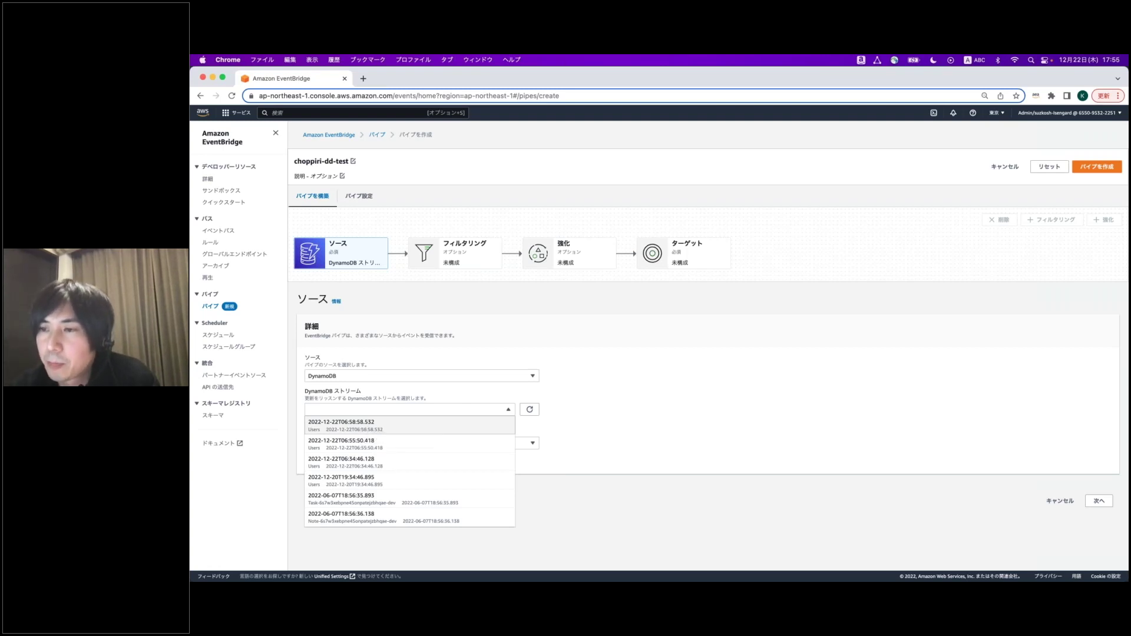
left_click(365, 427)
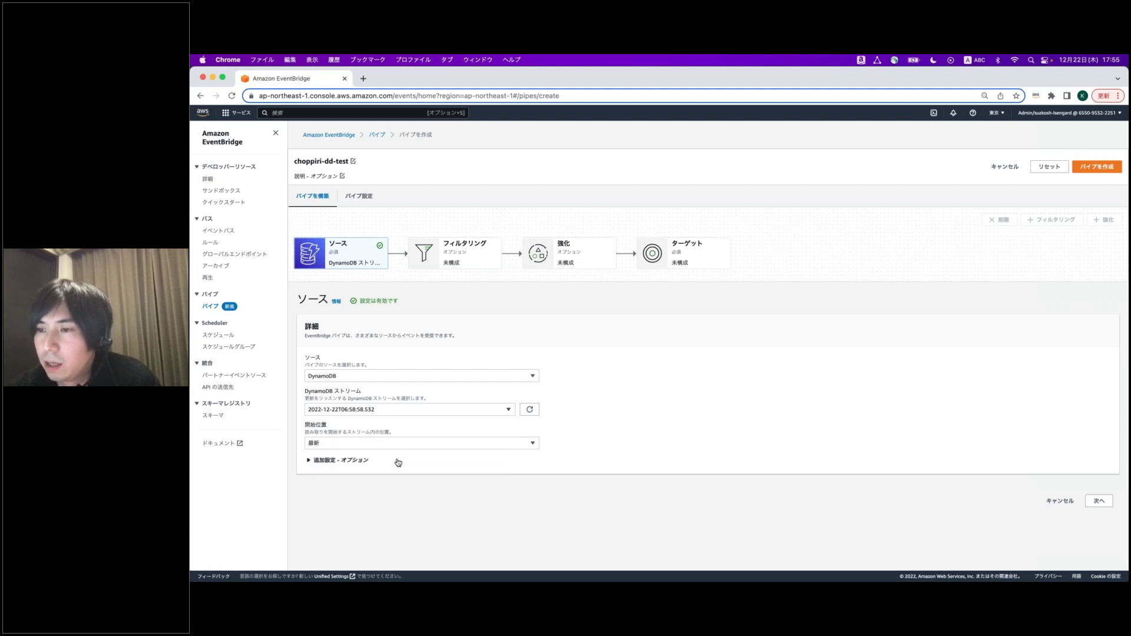
left_click(360, 442)
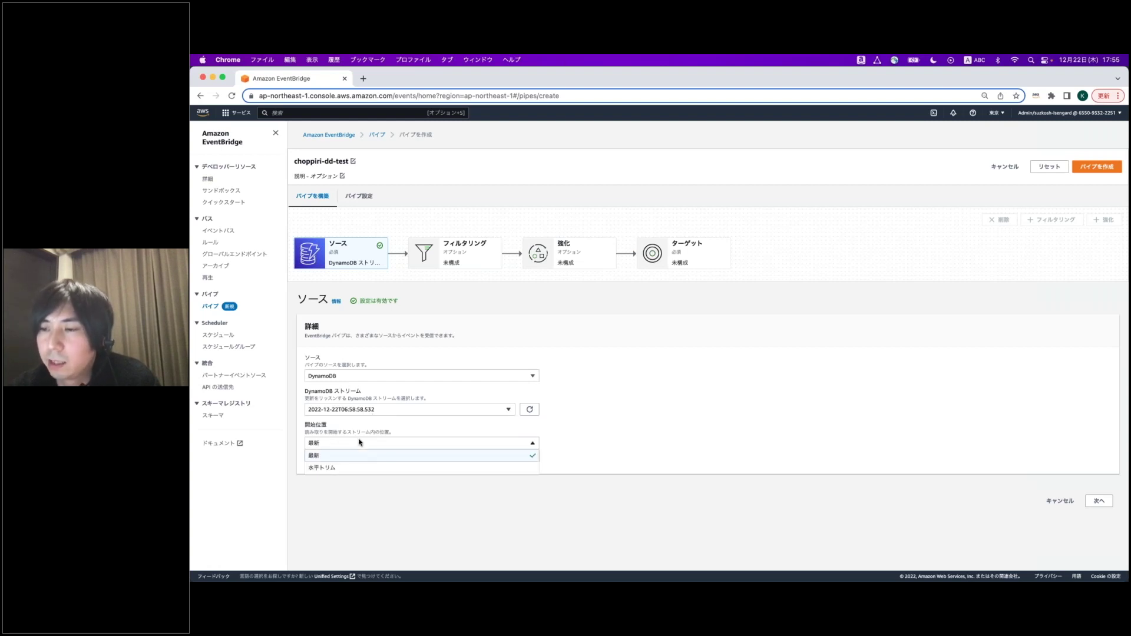
left_click(360, 442)
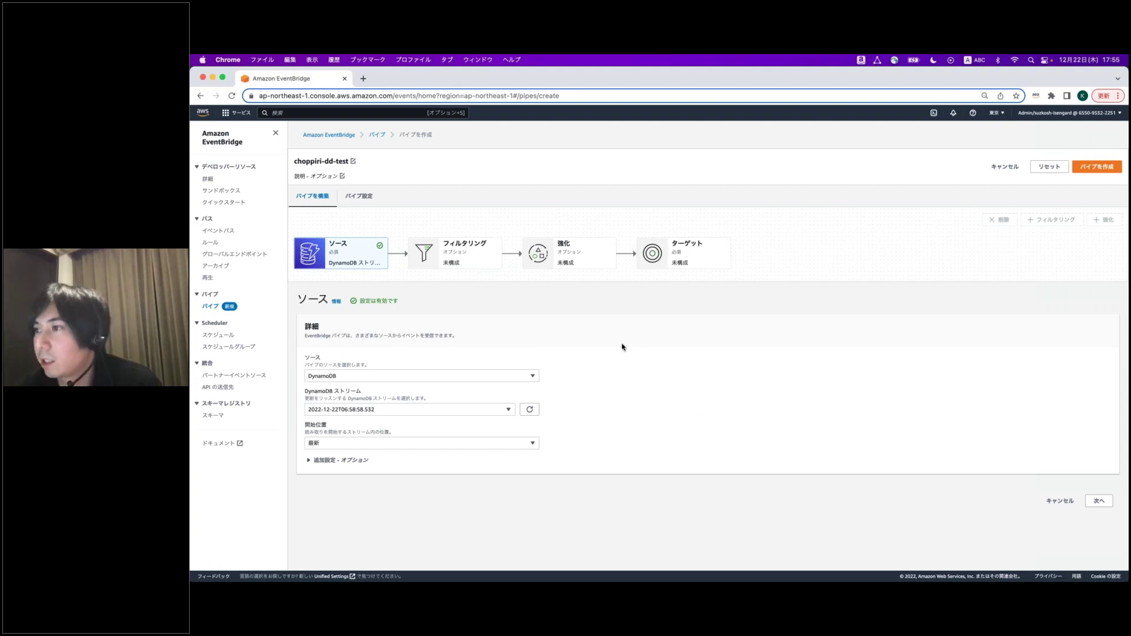
- Set the pipe's target service to CloudWatch ログ
left_click(685, 264)
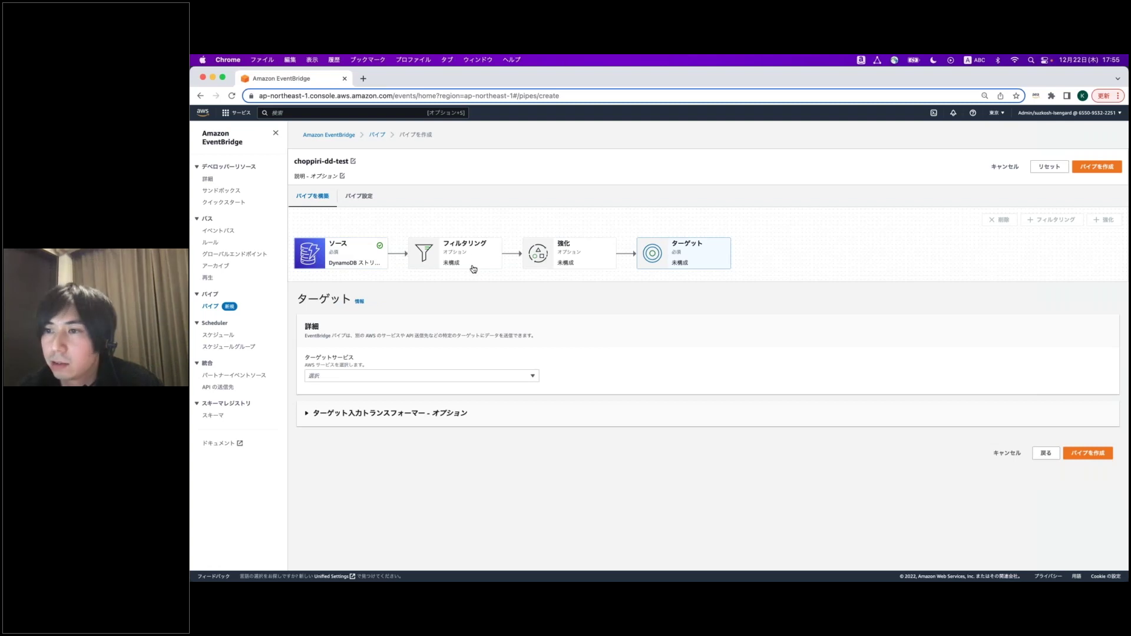
left_click(384, 377)
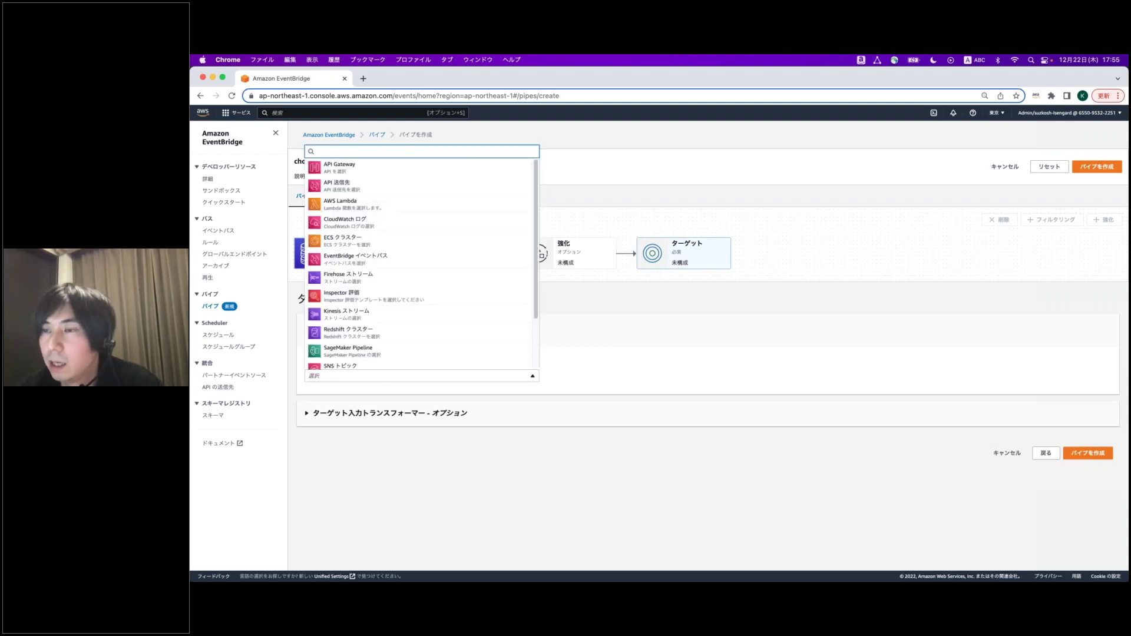
scroll(414, 258, "down", 2)
scroll(447, 236, "up", 2)
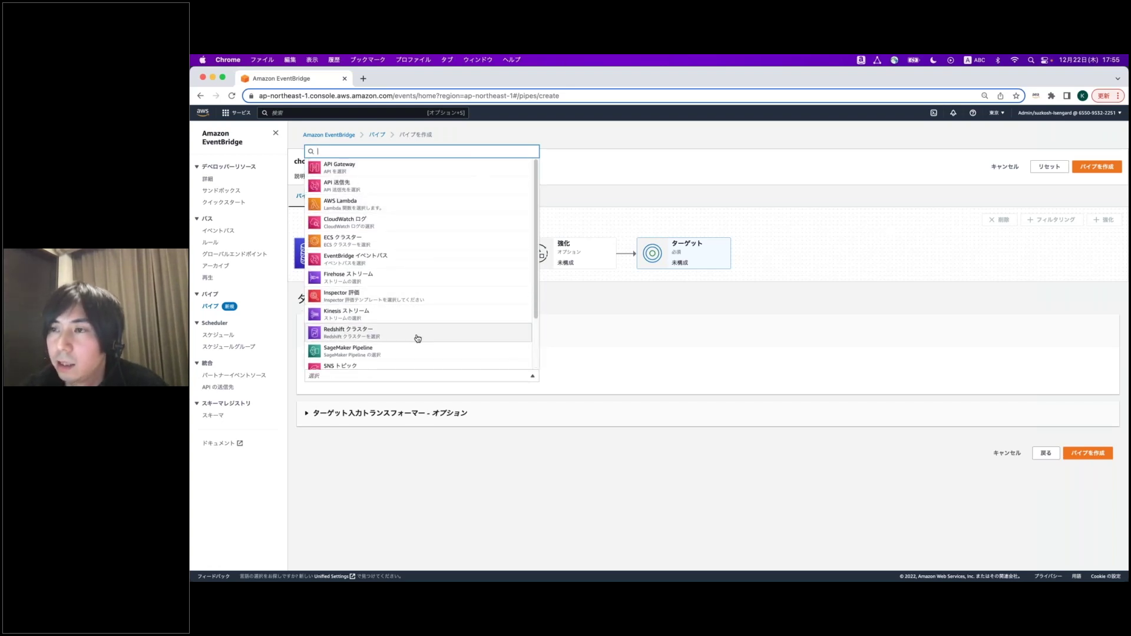
left_click(404, 228)
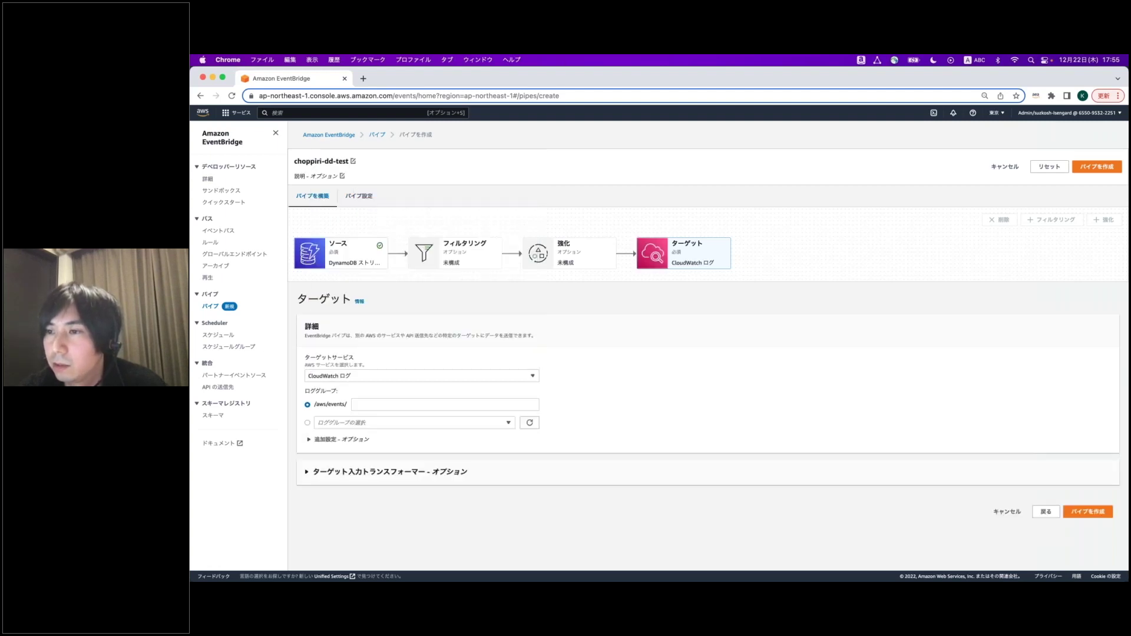
- Choose the existing log group choppiri-dd-test as the target's log group
left_click(368, 407)
type("dd")
key("BackSpace")
key("BackSpace")
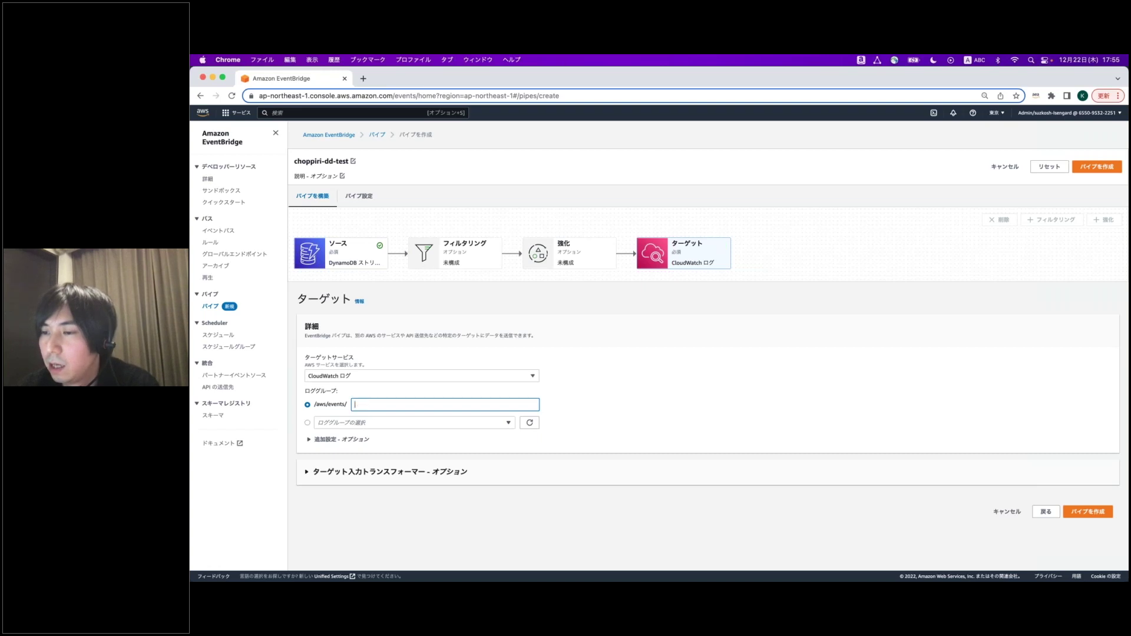
left_click(308, 423)
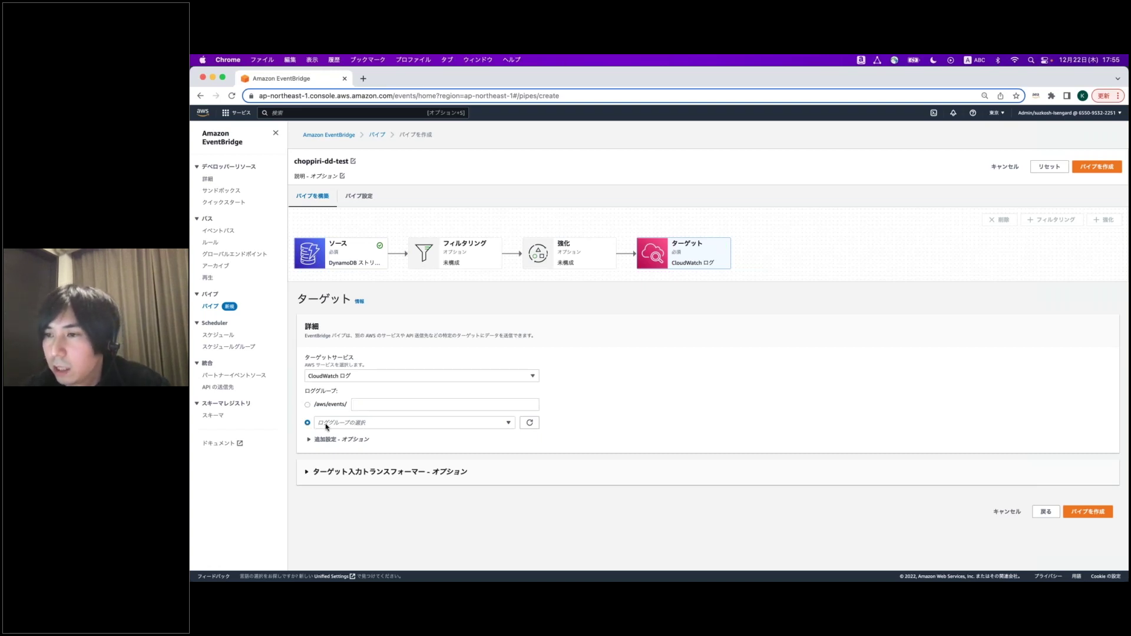
left_click(328, 428)
left_click(340, 448)
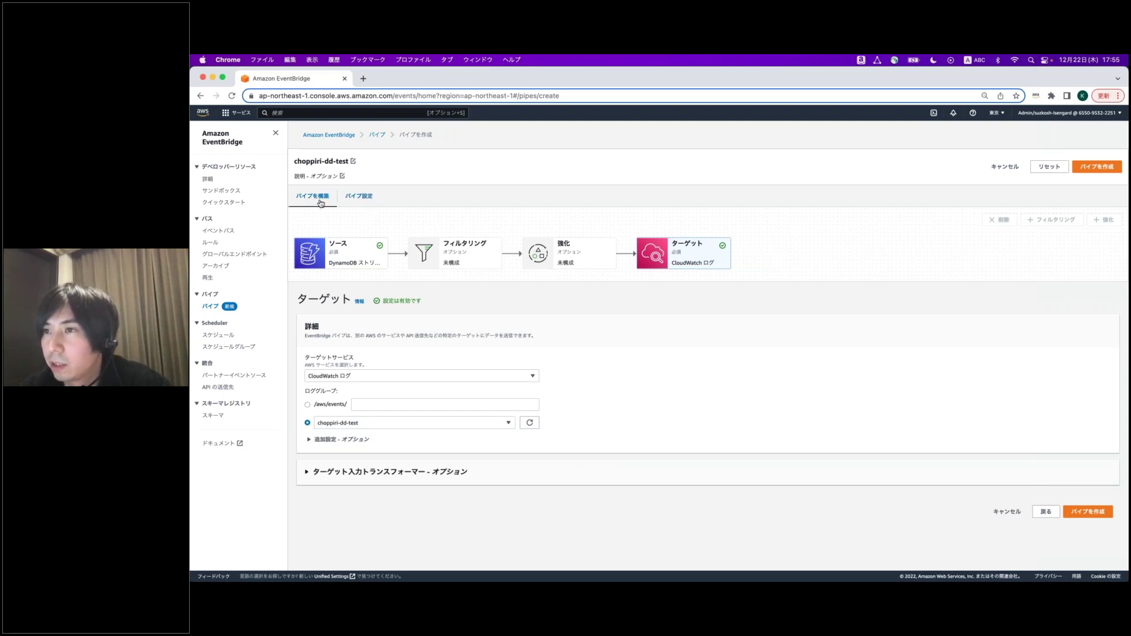
- Review the new pipe's activation, execution role, retry policy and dead-letter queue settings, and return to the pipe's build view
left_click(368, 203)
scroll(411, 343, "down", 1)
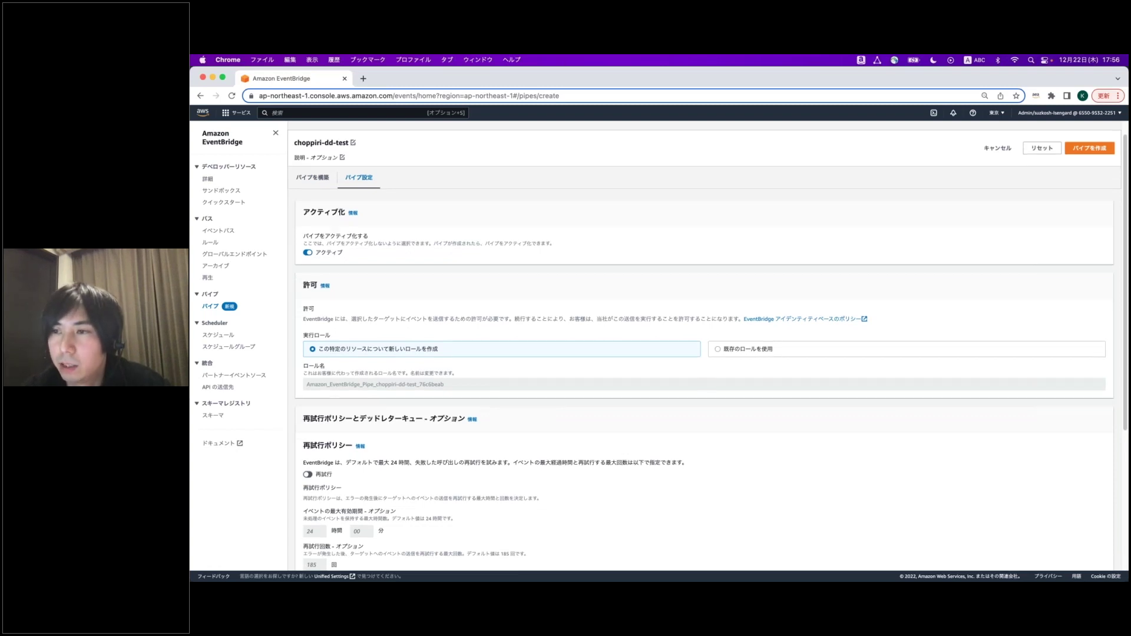
scroll(471, 377, "down", 4)
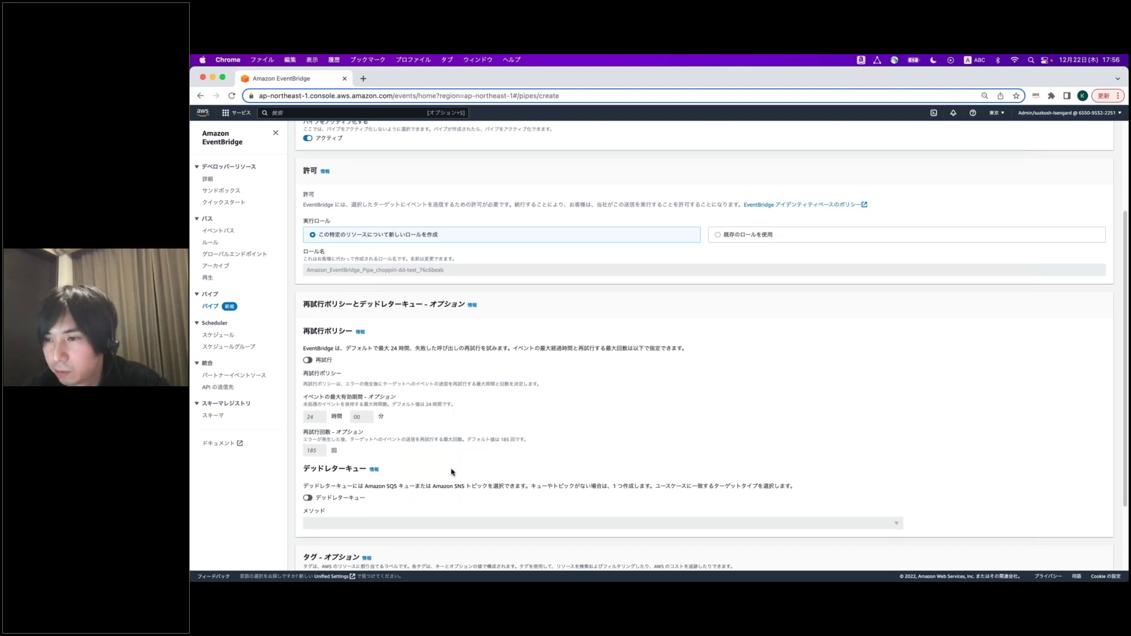
scroll(452, 471, "down", 1)
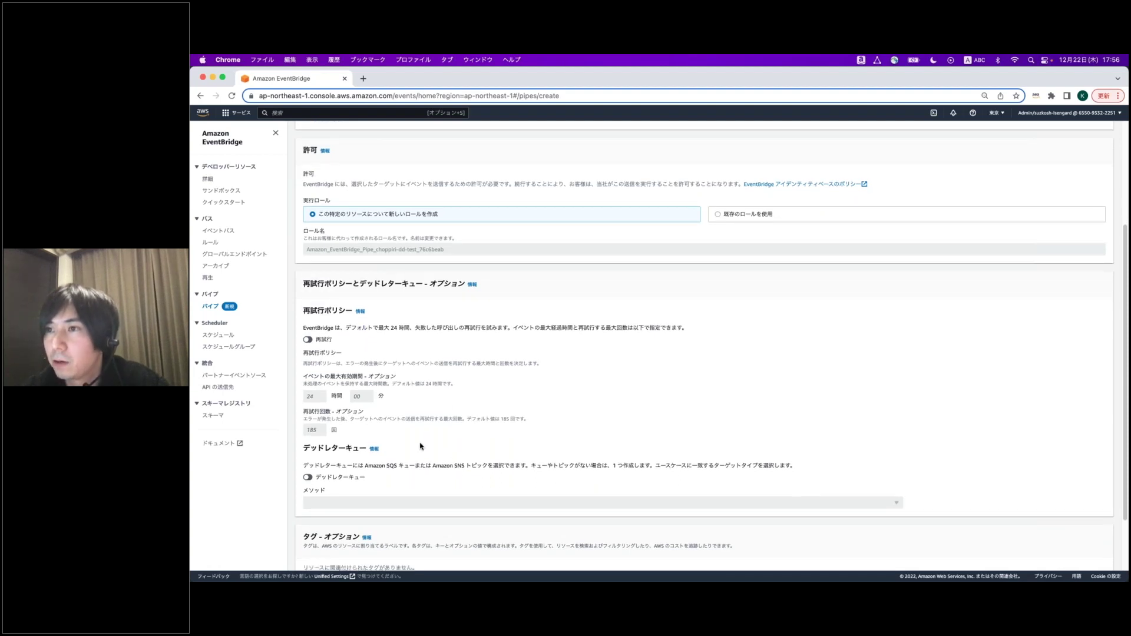
scroll(426, 400, "up", 5)
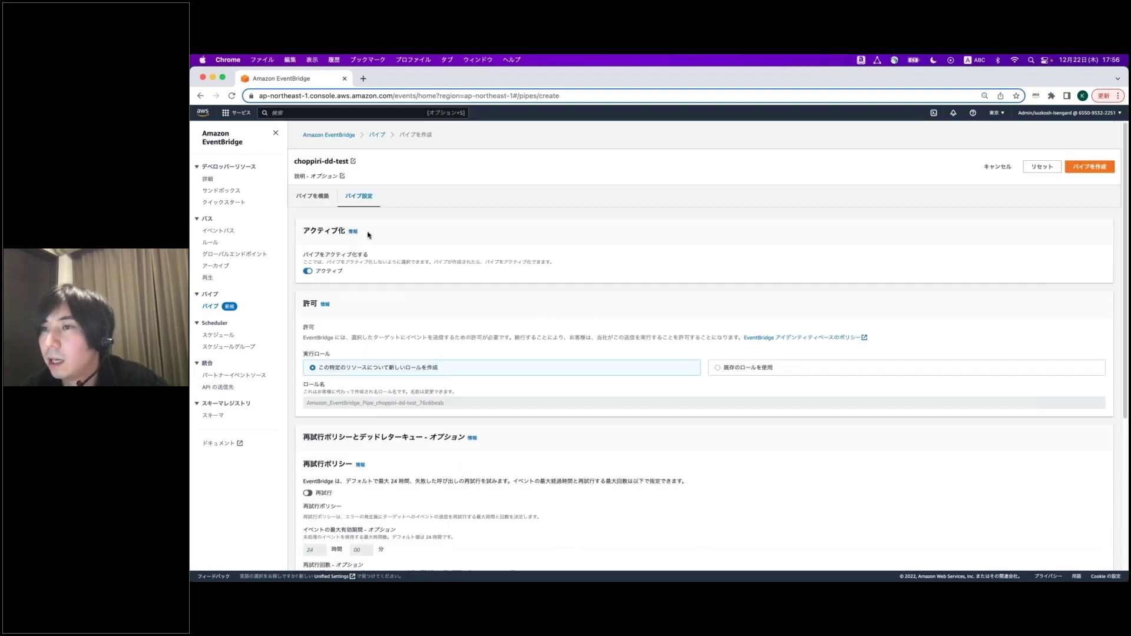
left_click(319, 201)
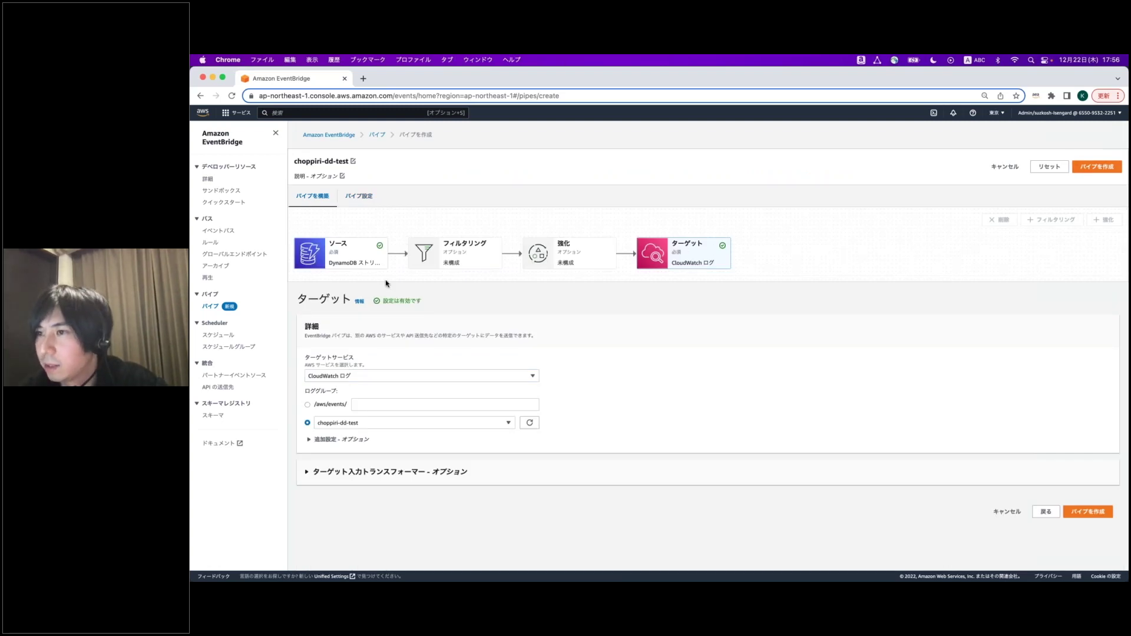
- Leave the unsaved pipe, open the existing test-pipe and examine its DynamoDB source and CloudWatch target details
left_click(210, 306)
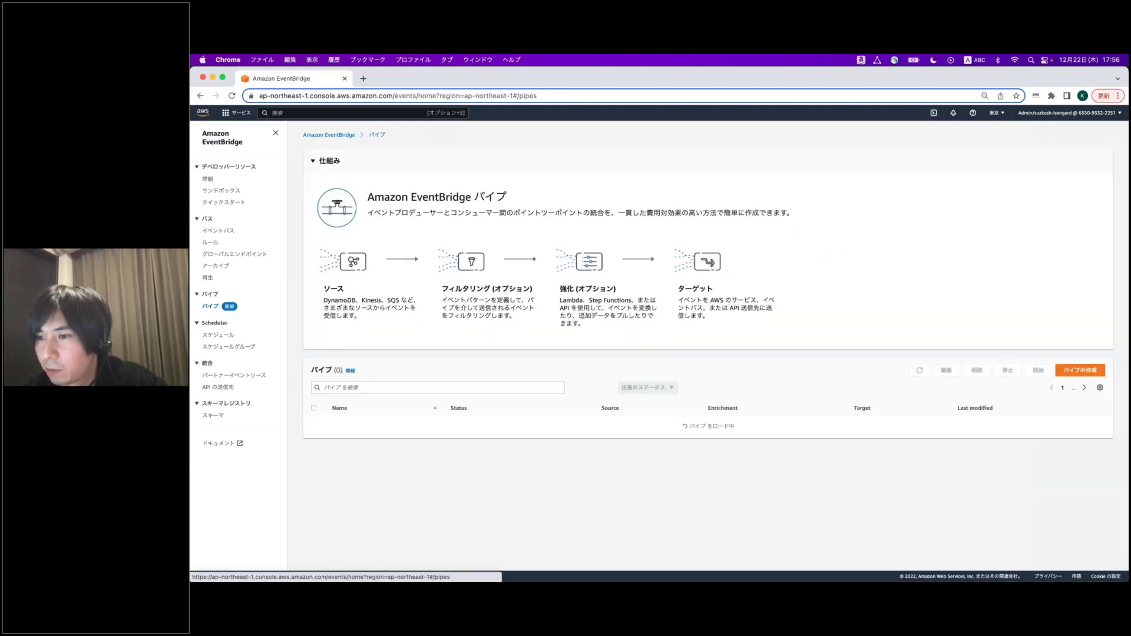
left_click(344, 477)
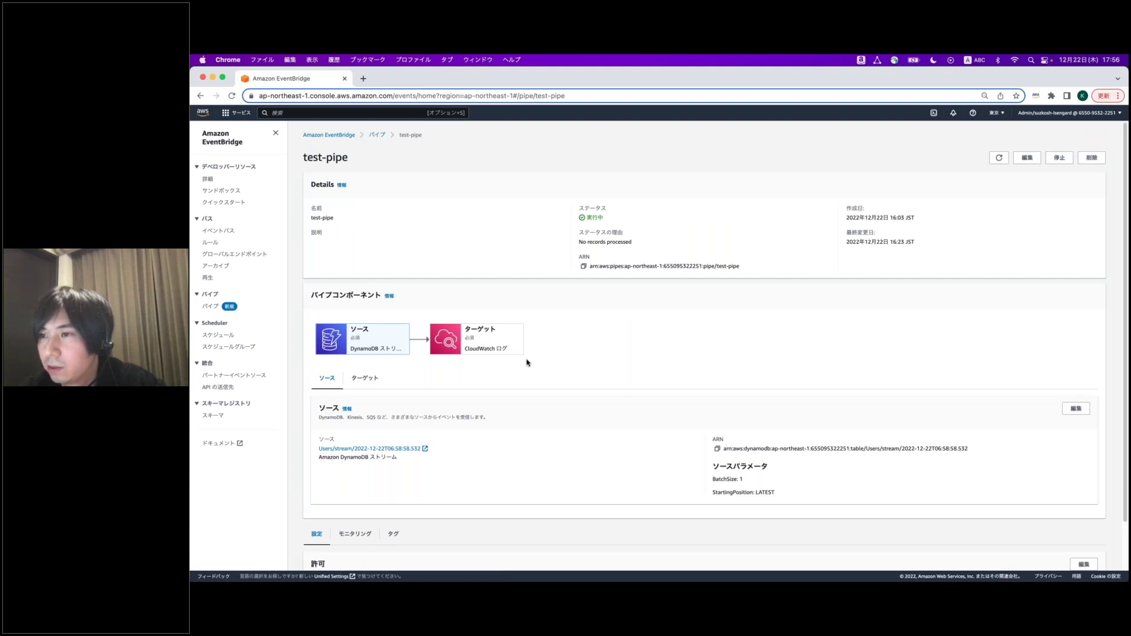
left_click(489, 346)
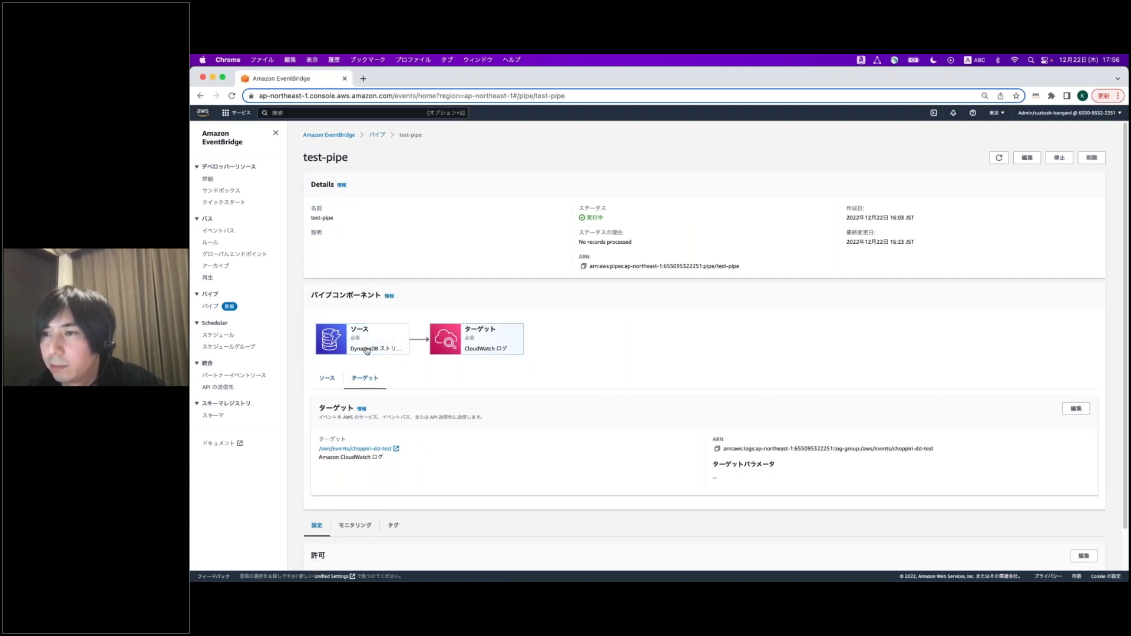
left_click(366, 351)
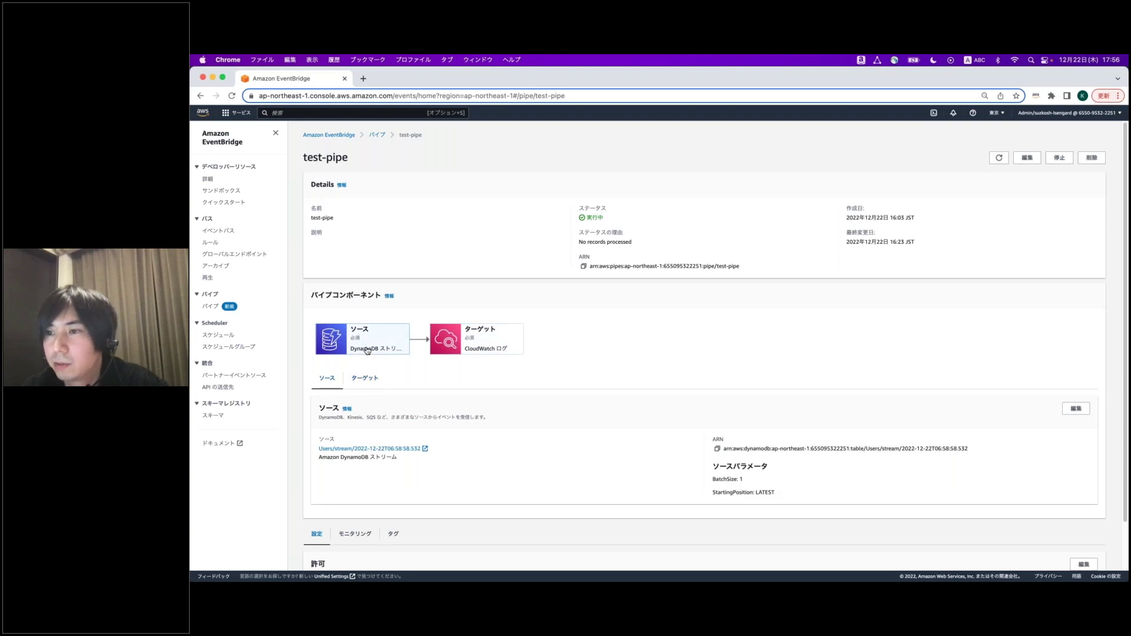
scroll(351, 422, "down", 1)
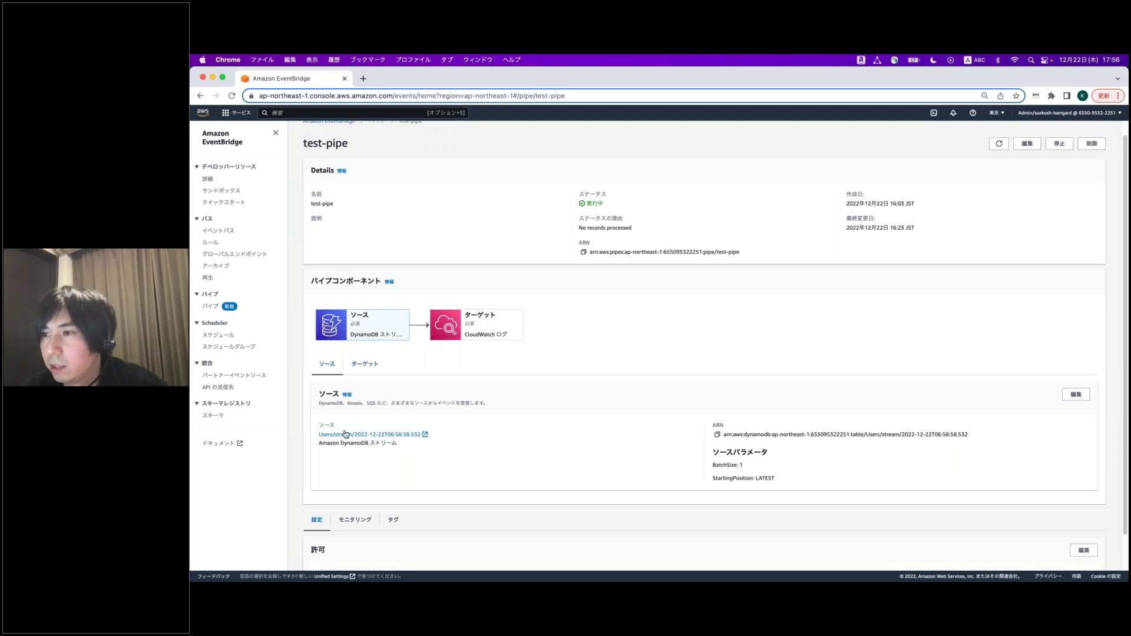
left_click(467, 338)
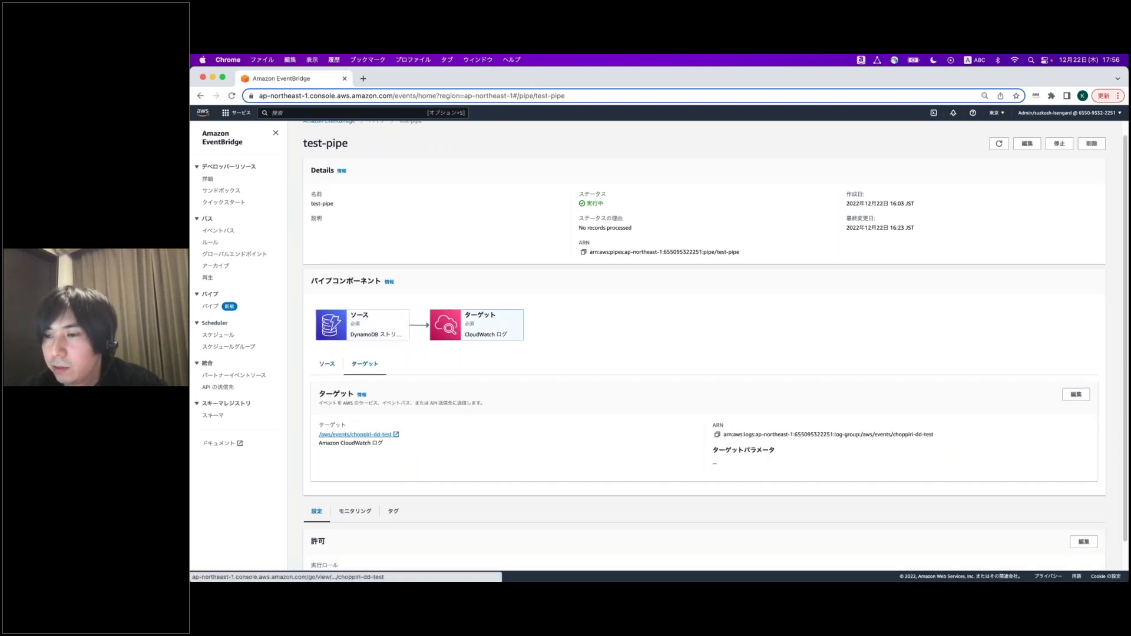
scroll(355, 435, "down", 2)
scroll(384, 341, "up", 3)
- Follow test-pipe's source stream to the DynamoDB Users table and create an item with the id choppiri-test
left_click(384, 341)
left_click(350, 449)
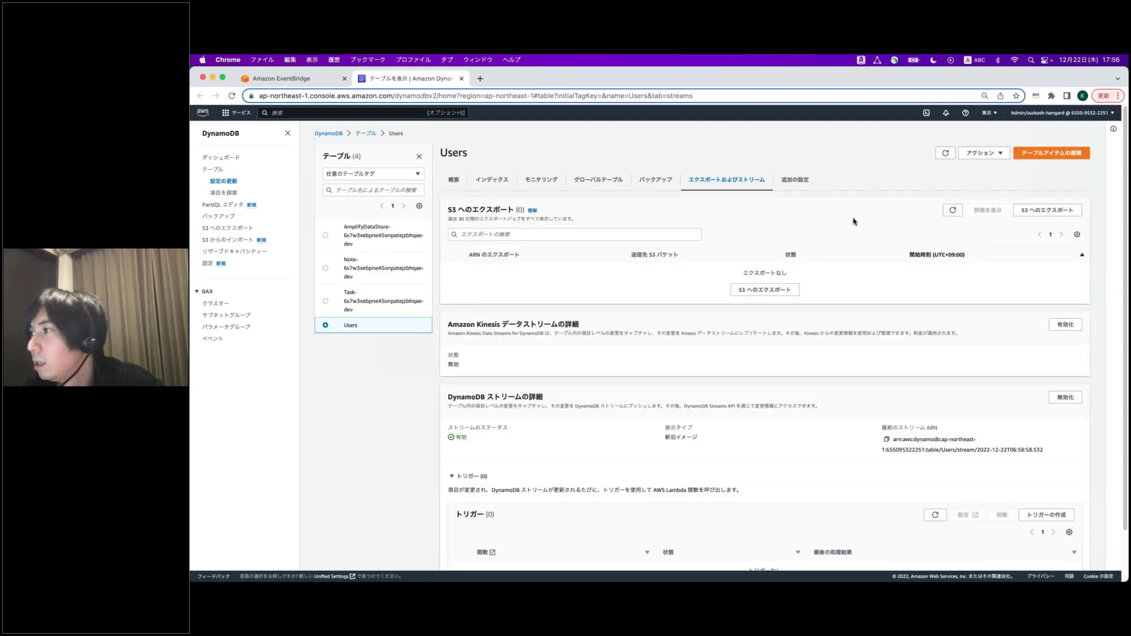
left_click(996, 154)
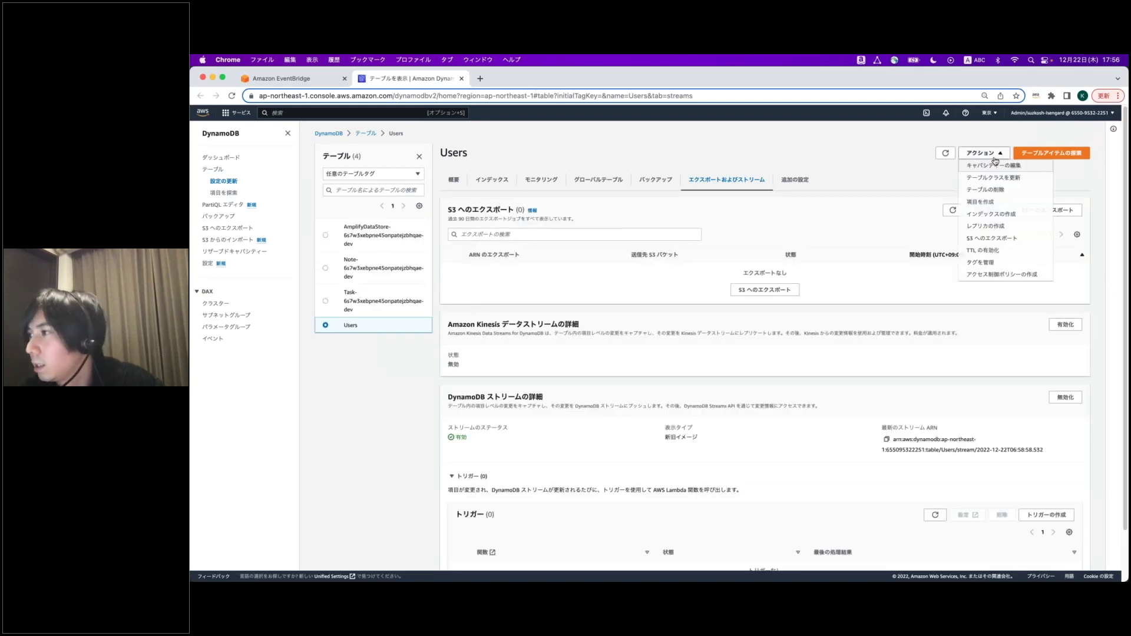
left_click(996, 201)
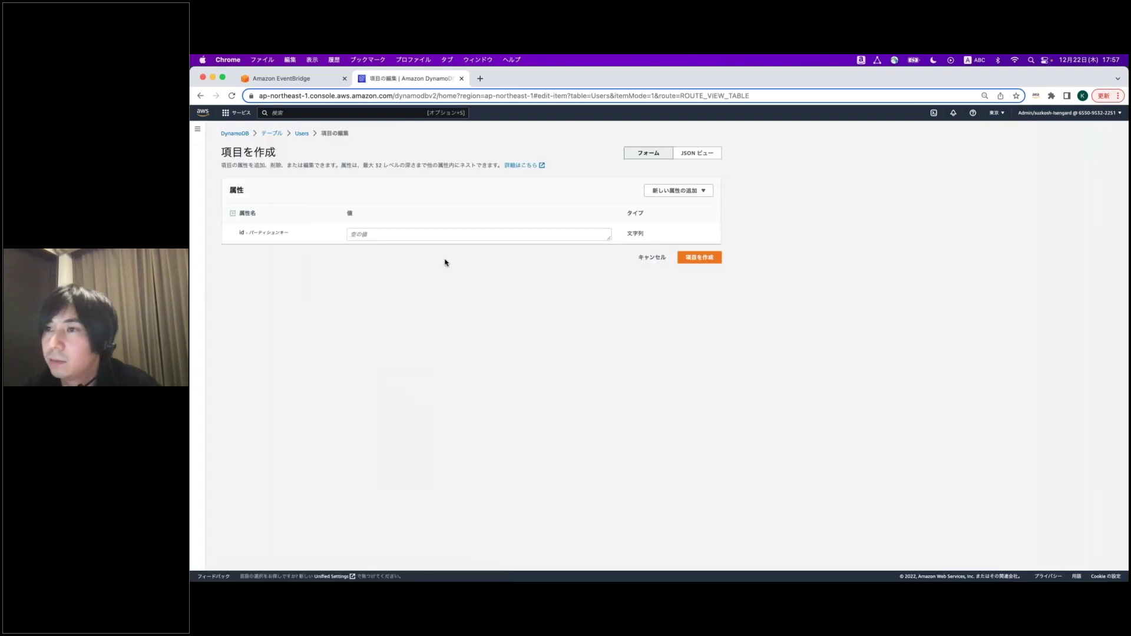
left_click(426, 233)
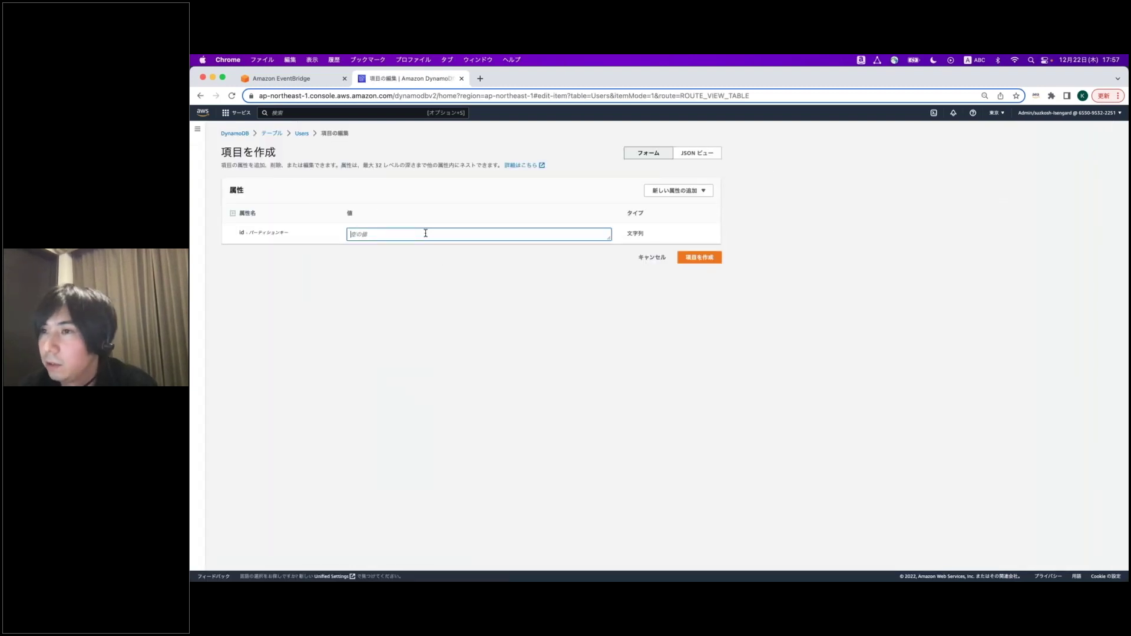
type("choppiri-tes")
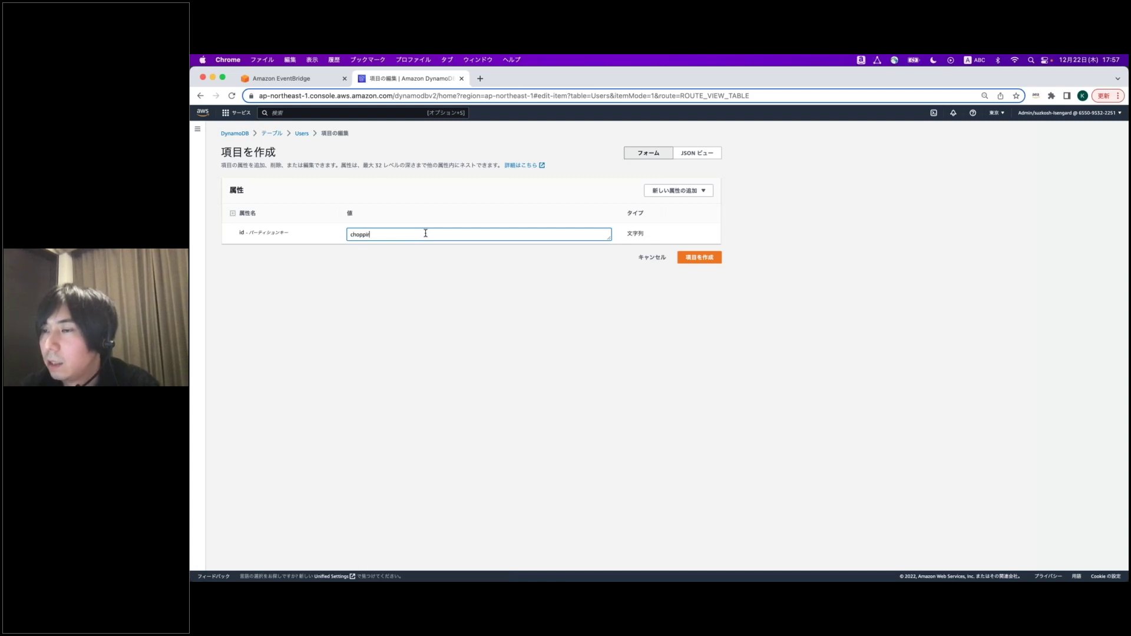
left_click(690, 258)
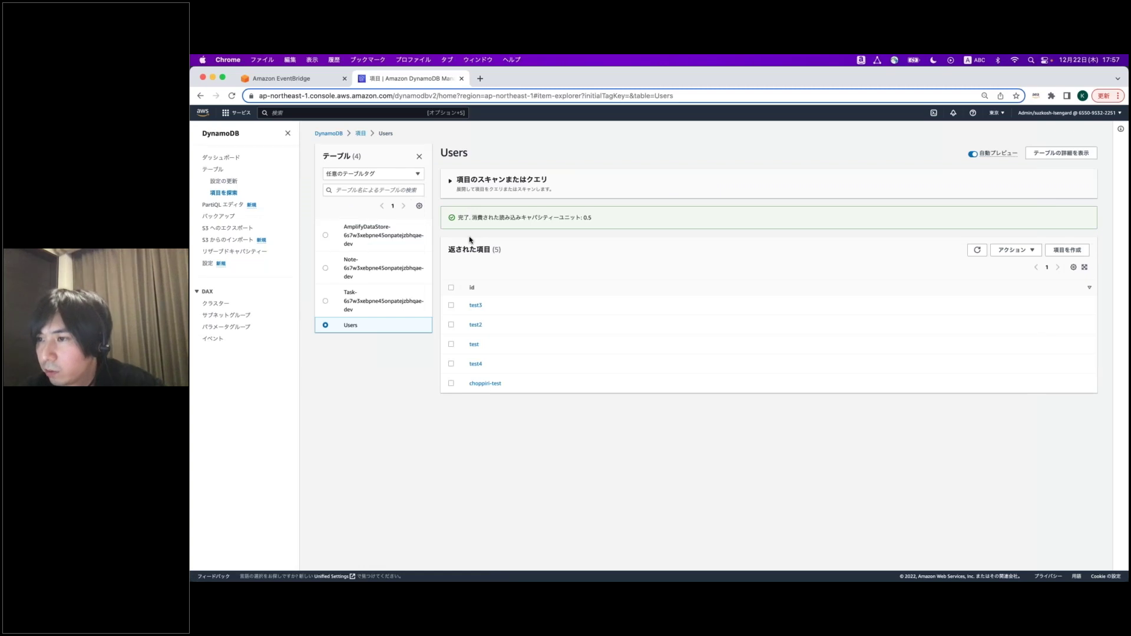
- Return to test-pipe, follow its target to the /aws/events/choppiri-dd-test log group and open the test-pipe log stream
left_click(303, 79)
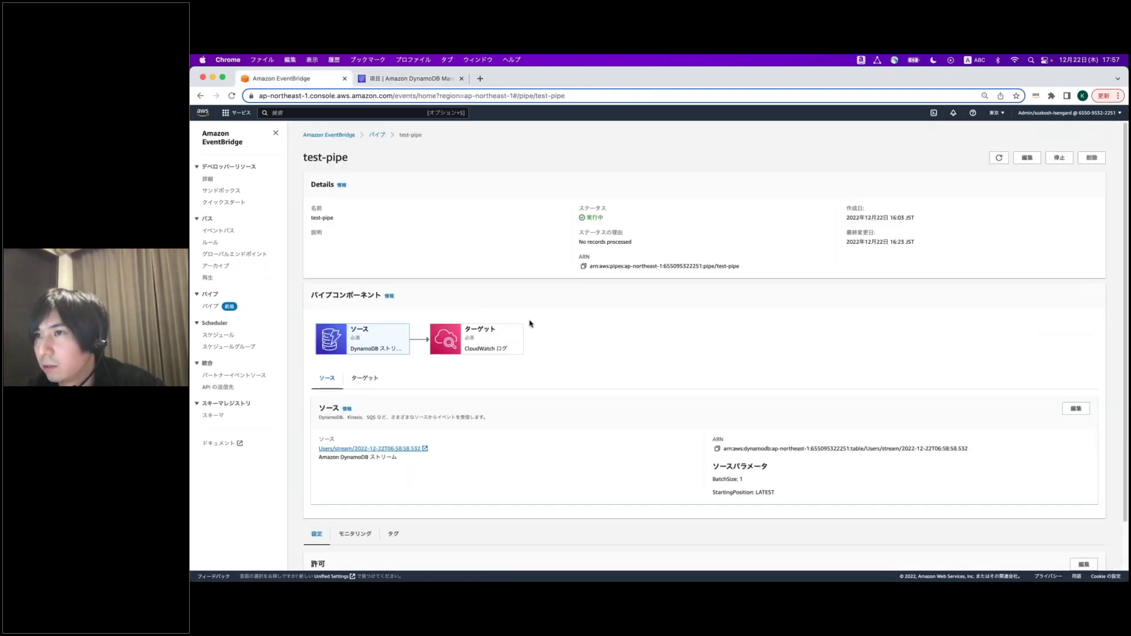
left_click(481, 343)
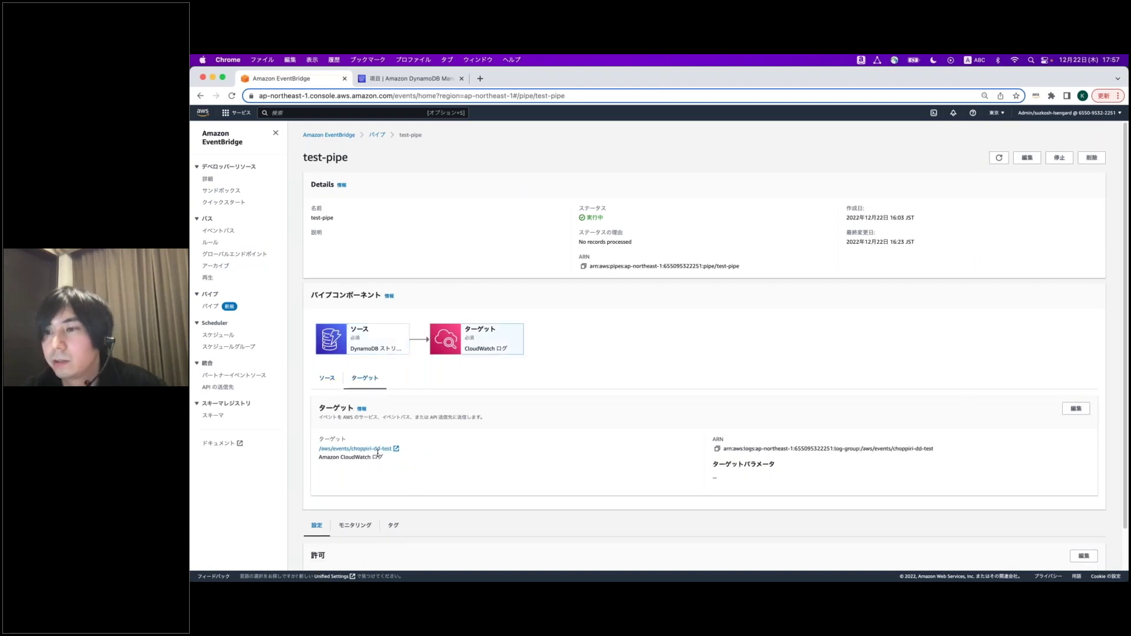
left_click(355, 448)
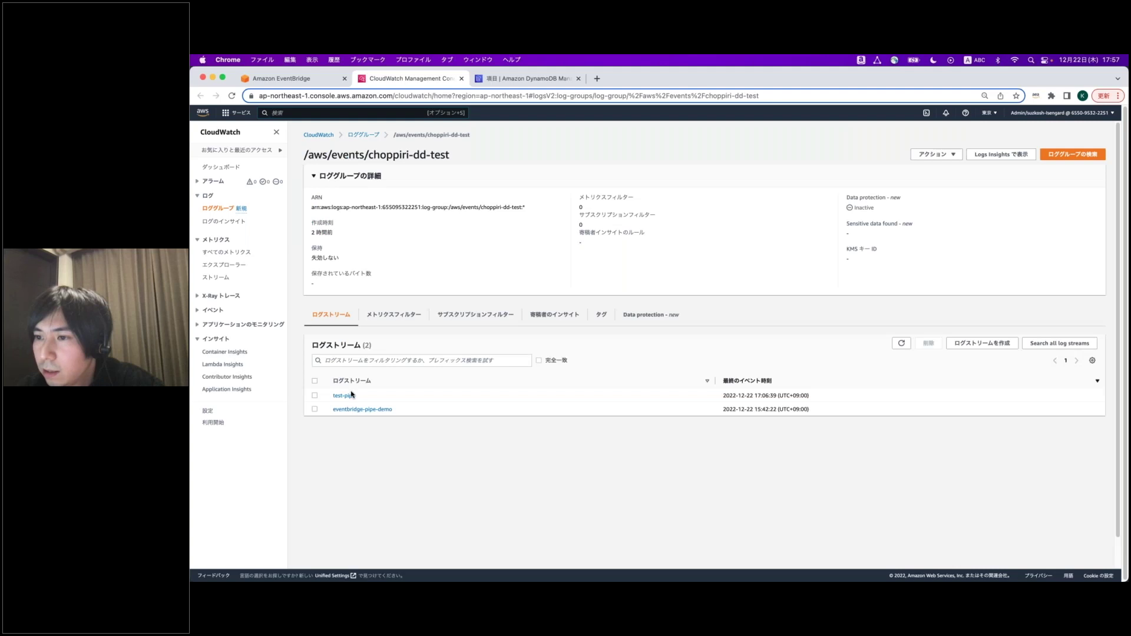
left_click(346, 396)
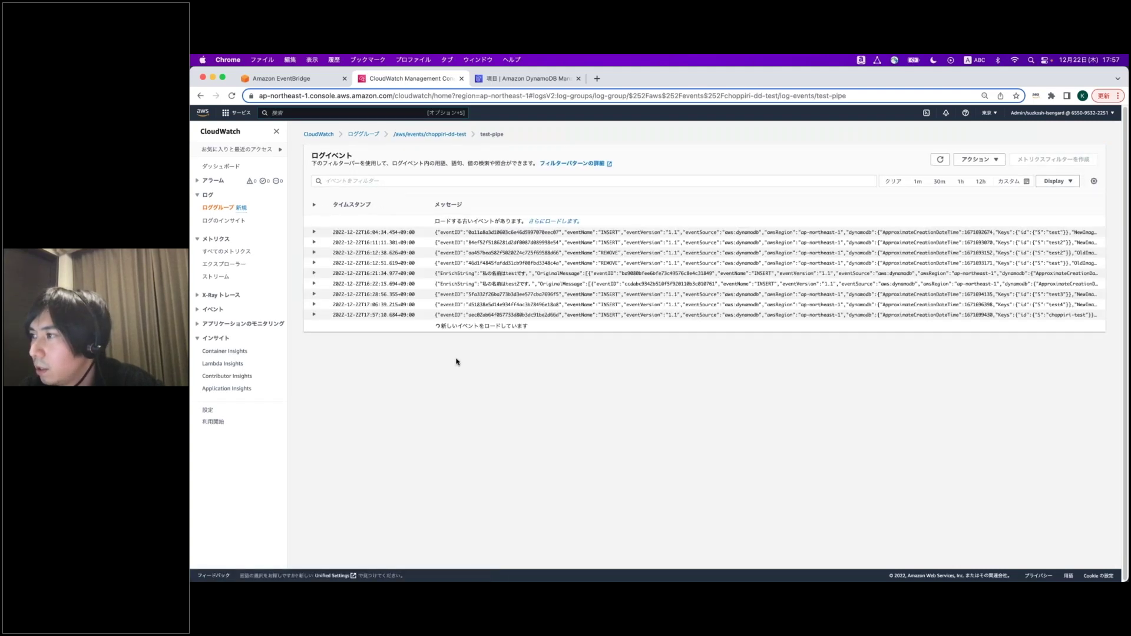
- Limit the log events to the last 1 minute and examine the new INSERT event's details, including its id key
left_click(917, 181)
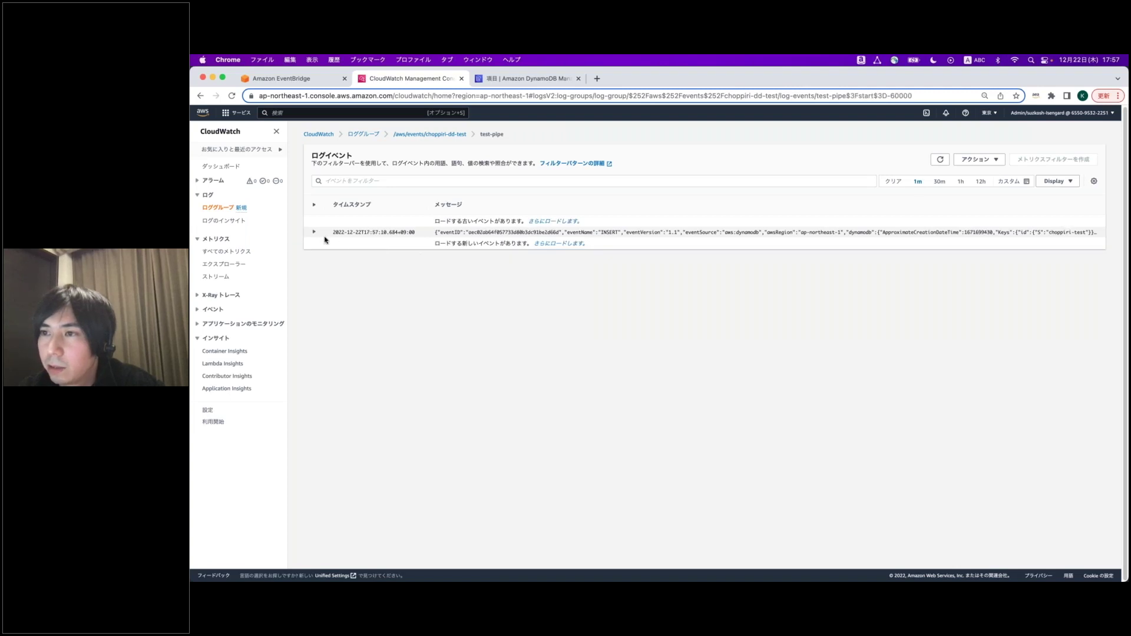
left_click(315, 232)
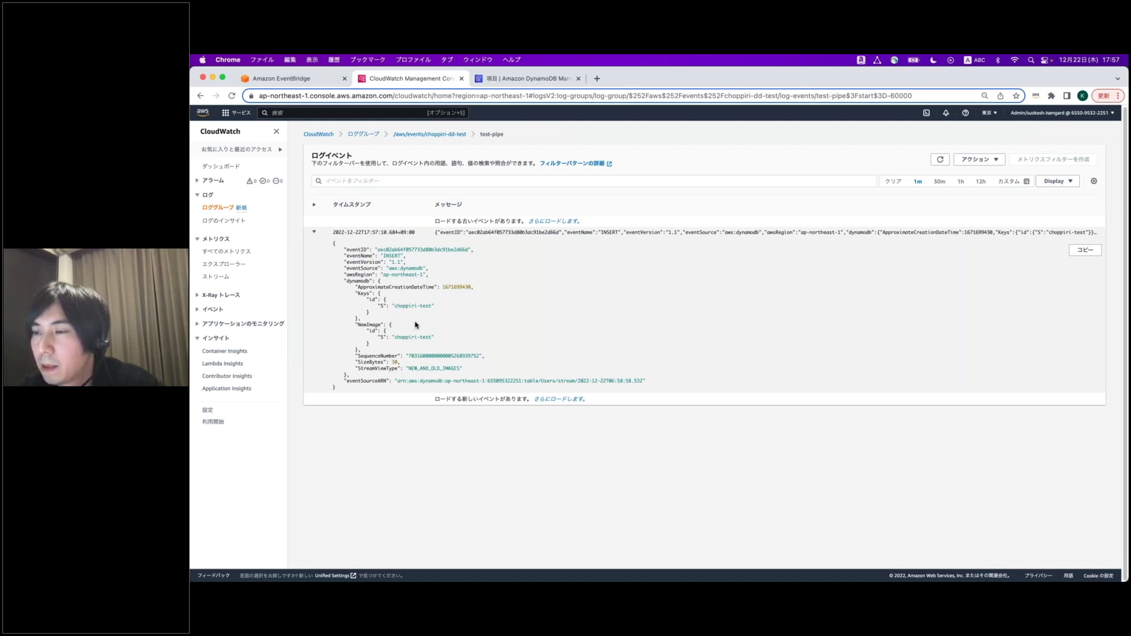
left_click_drag(396, 307, 433, 307)
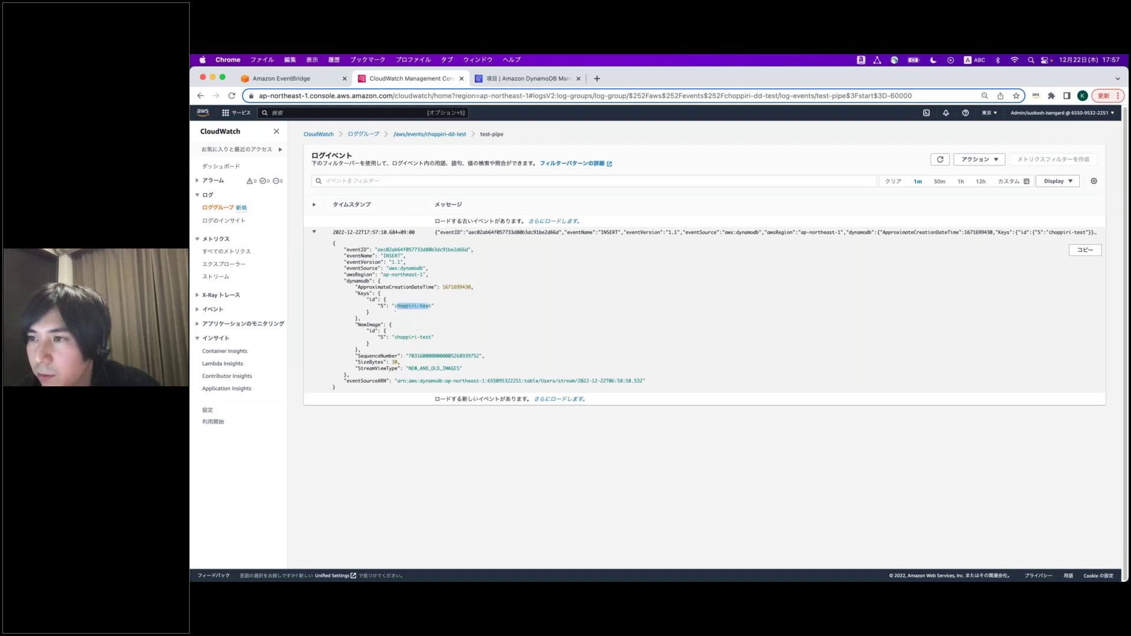
left_click(445, 307)
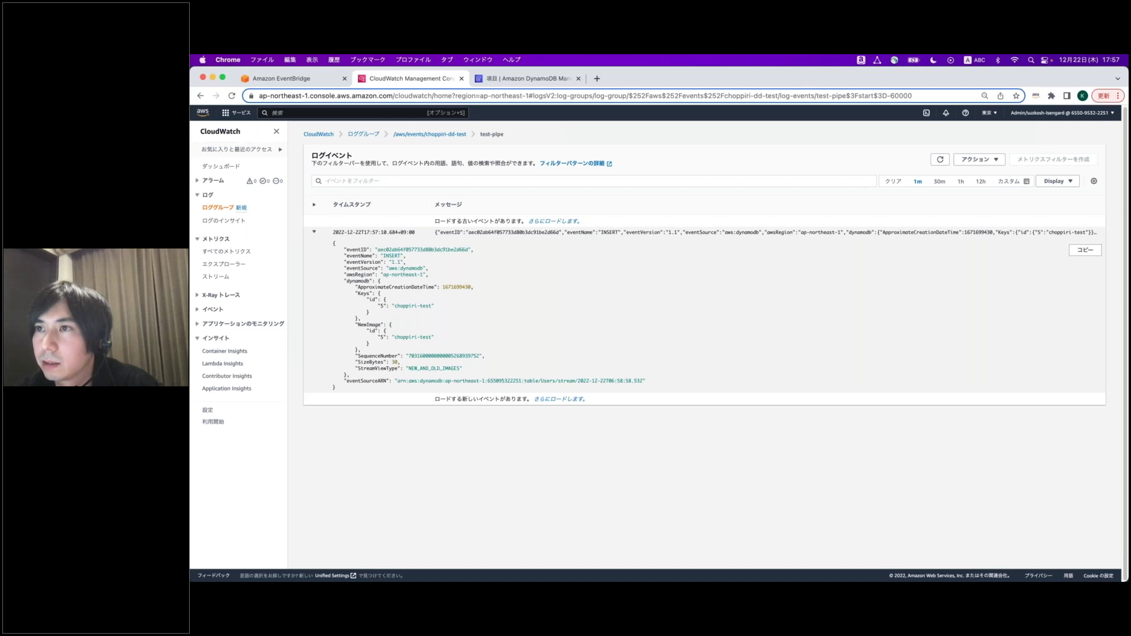
- Return to test-pipe in EventBridge, start editing the pipe and show its optional filtering step
left_click(282, 79)
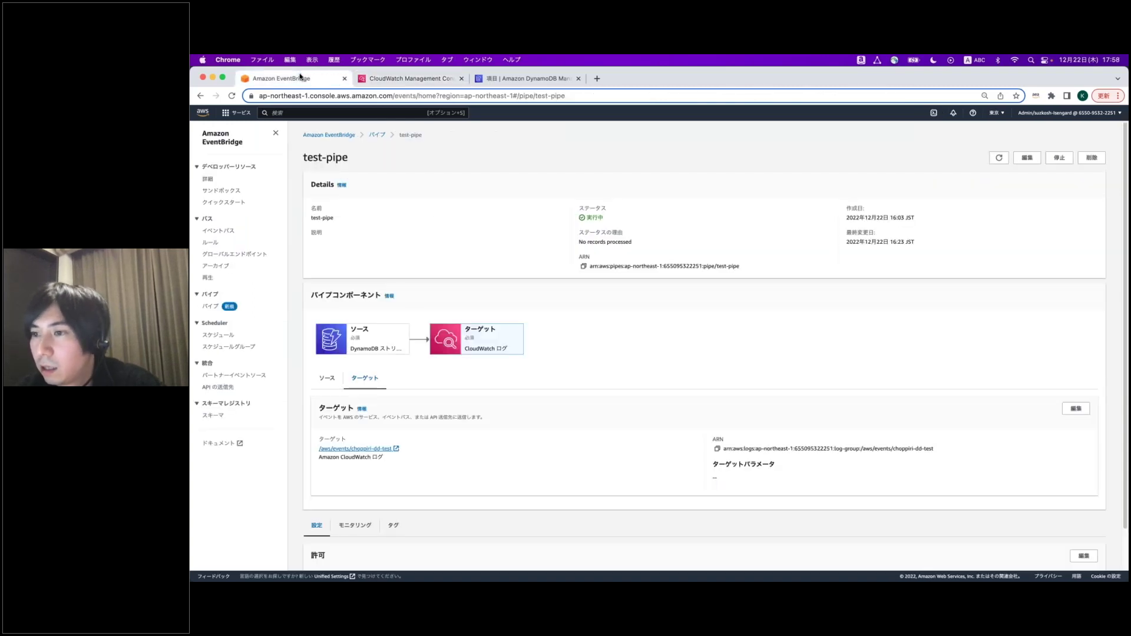
scroll(408, 387, "down", 2)
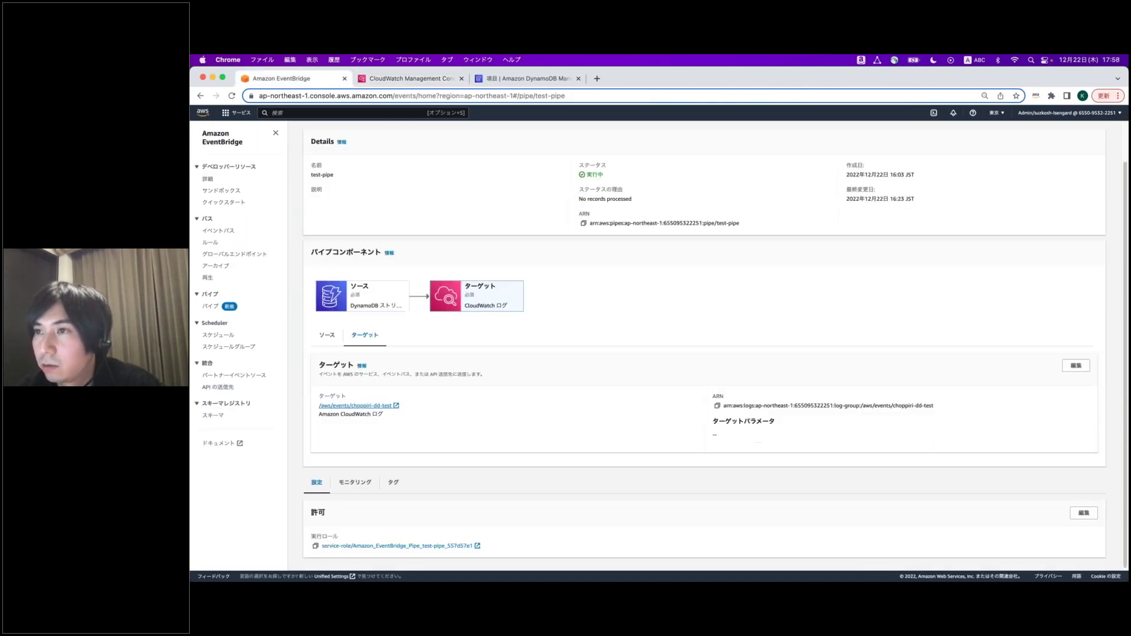
scroll(793, 277, "up", 2)
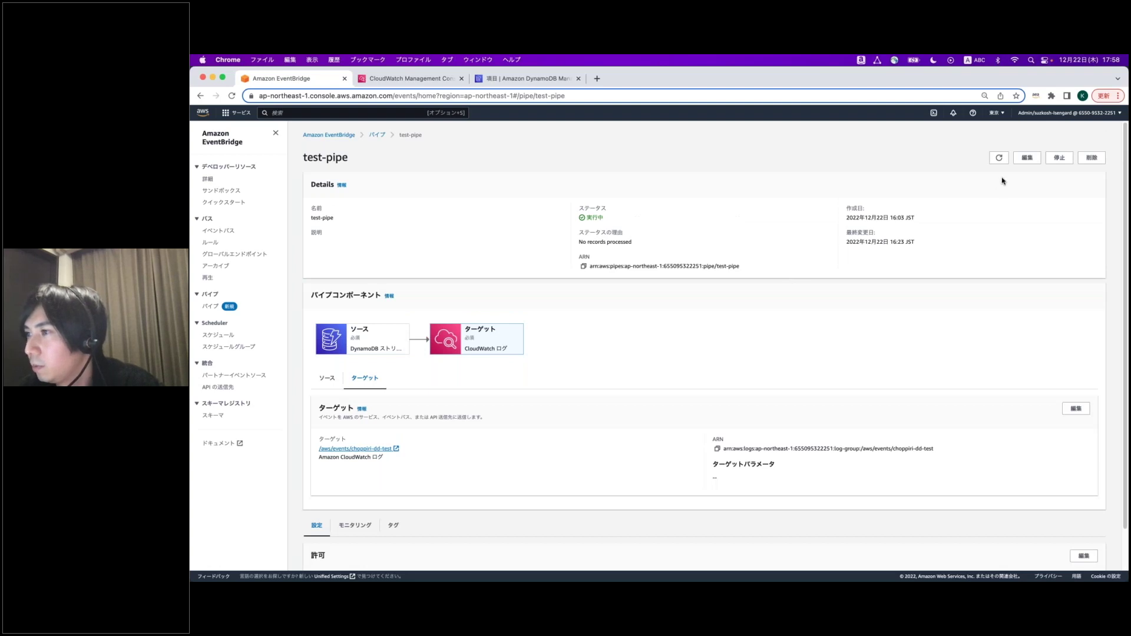
left_click(1027, 158)
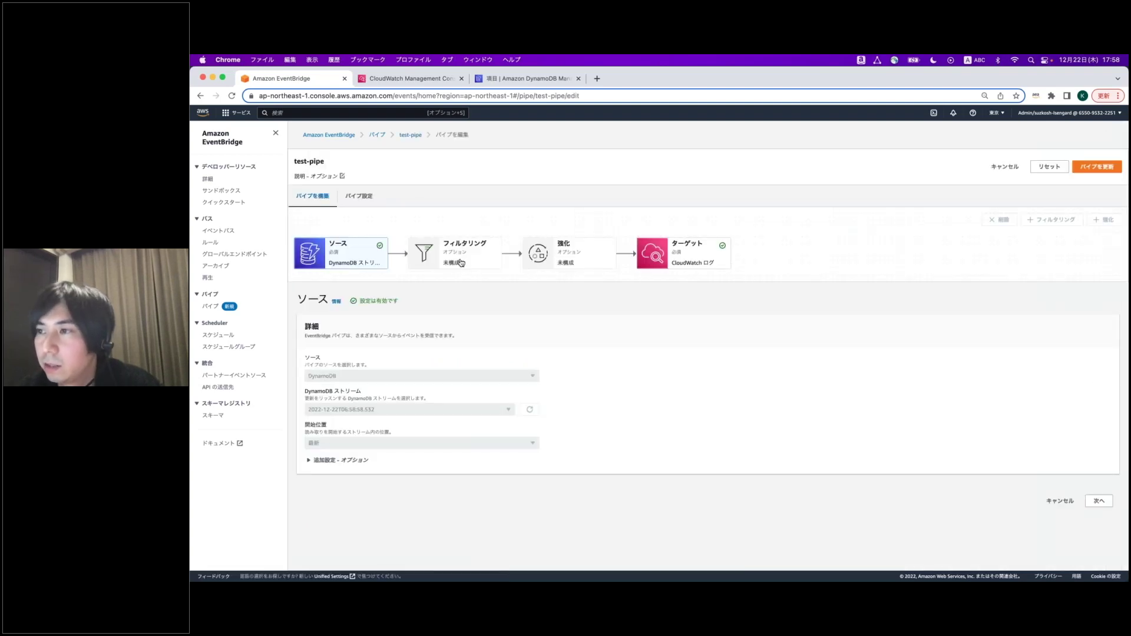
left_click(461, 263)
left_click(583, 252)
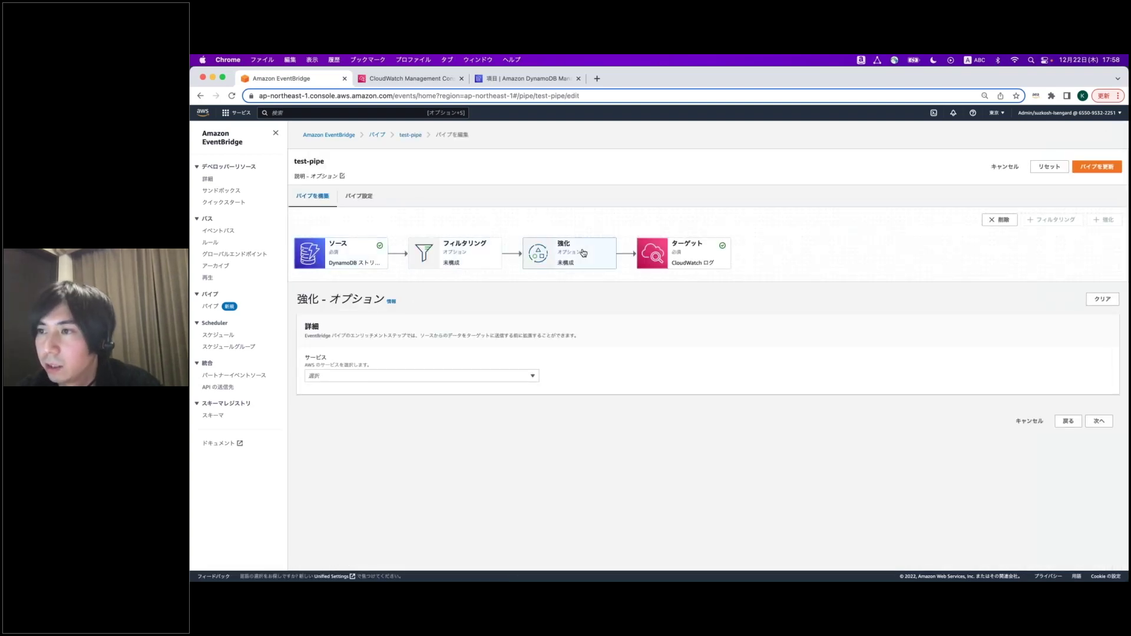
left_click(462, 251)
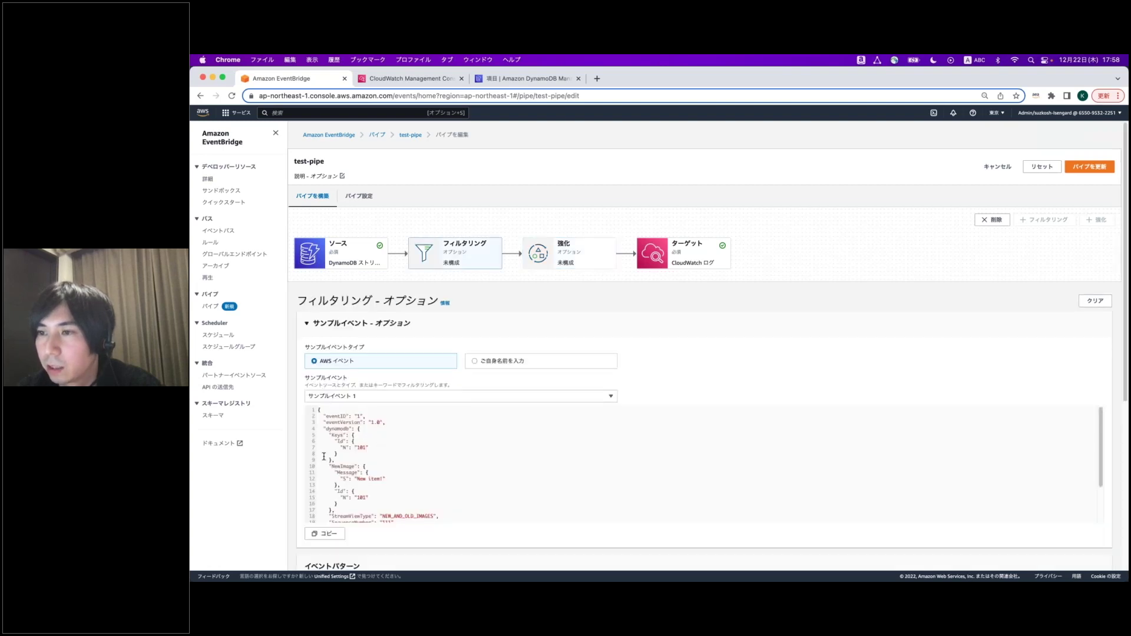
- Insert the prefix matching syntax template into the filter's event pattern
scroll(298, 470, "down", 5)
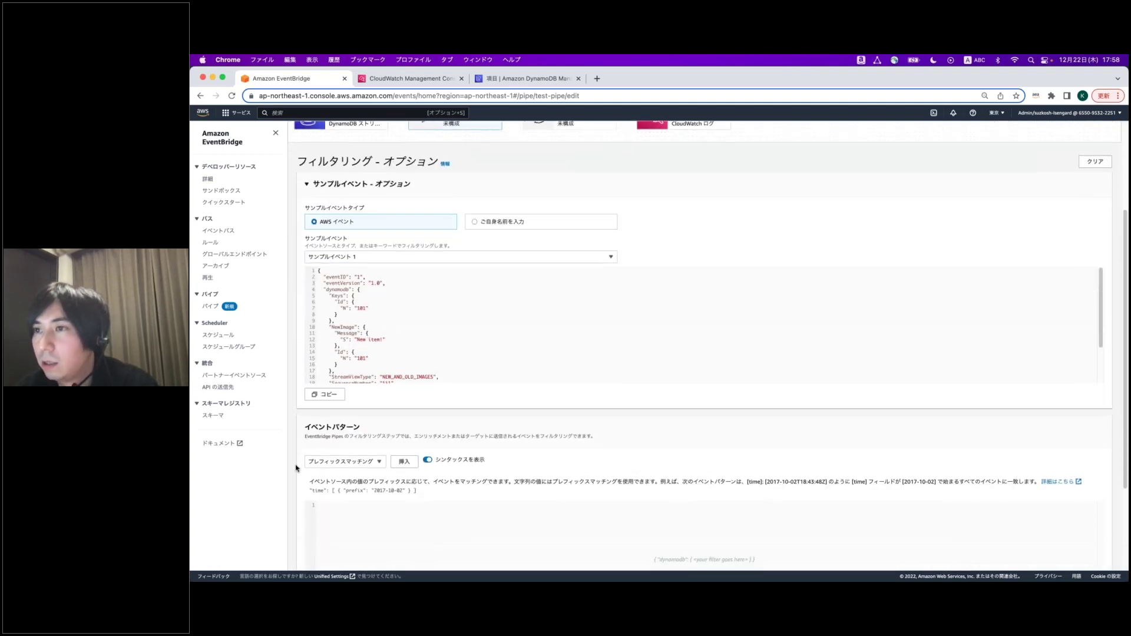
scroll(379, 471, "down", 4)
left_click(382, 475)
left_click(404, 333)
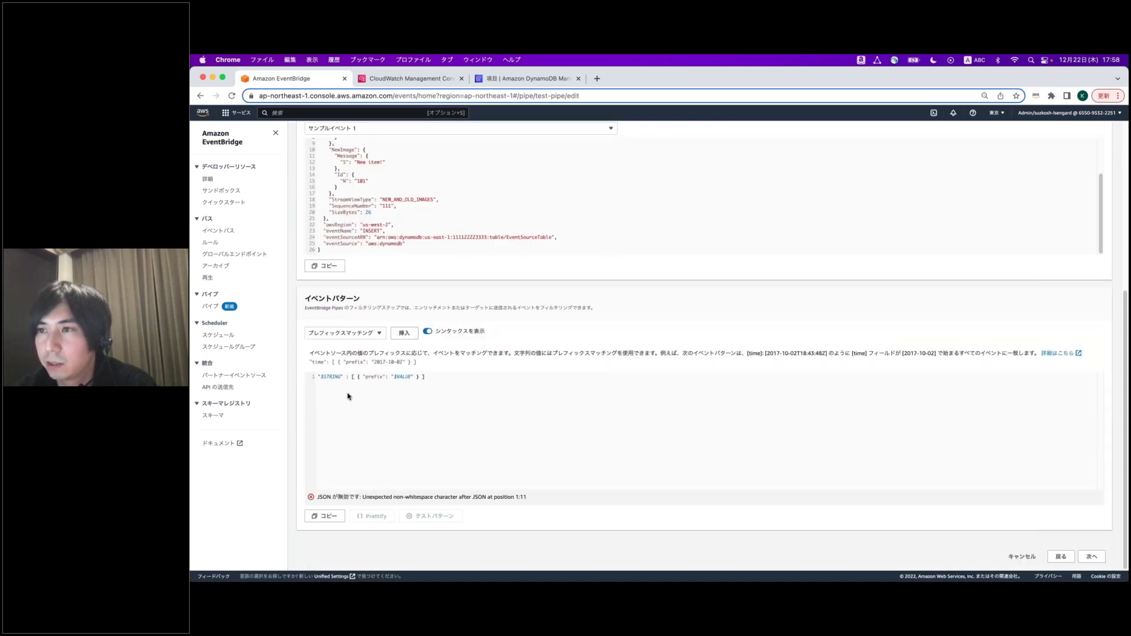
- Select DynamoDB stream sample event 2 as the filter's sample event and examine its JSON
scroll(353, 391, "up", 2)
scroll(354, 392, "up", 2)
left_click(371, 249)
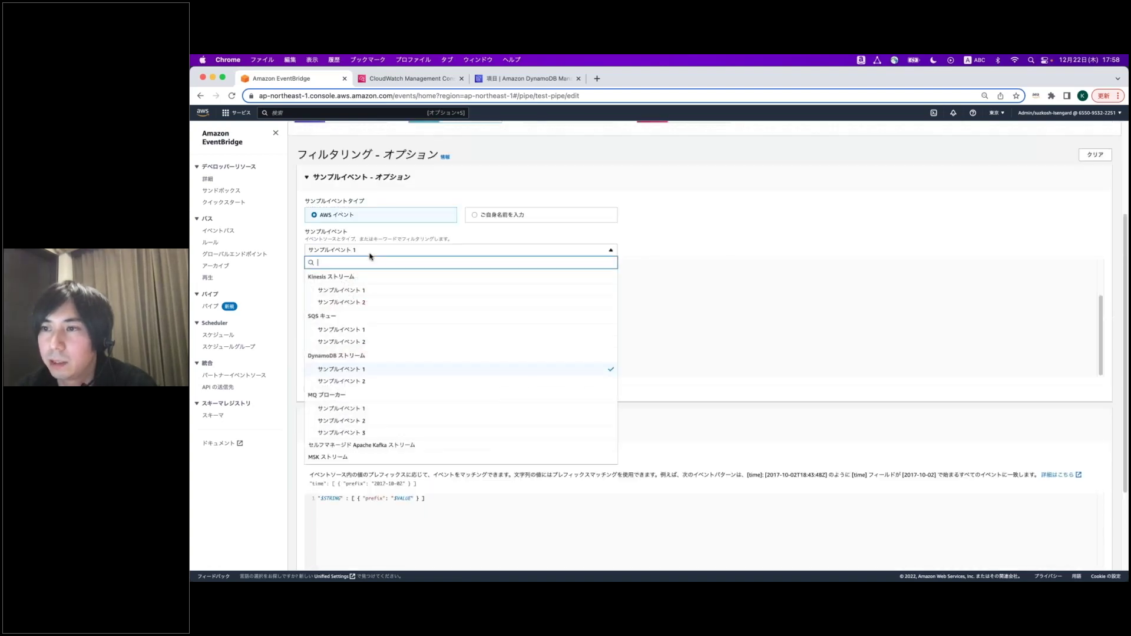
left_click(366, 383)
scroll(380, 359, "up", 3)
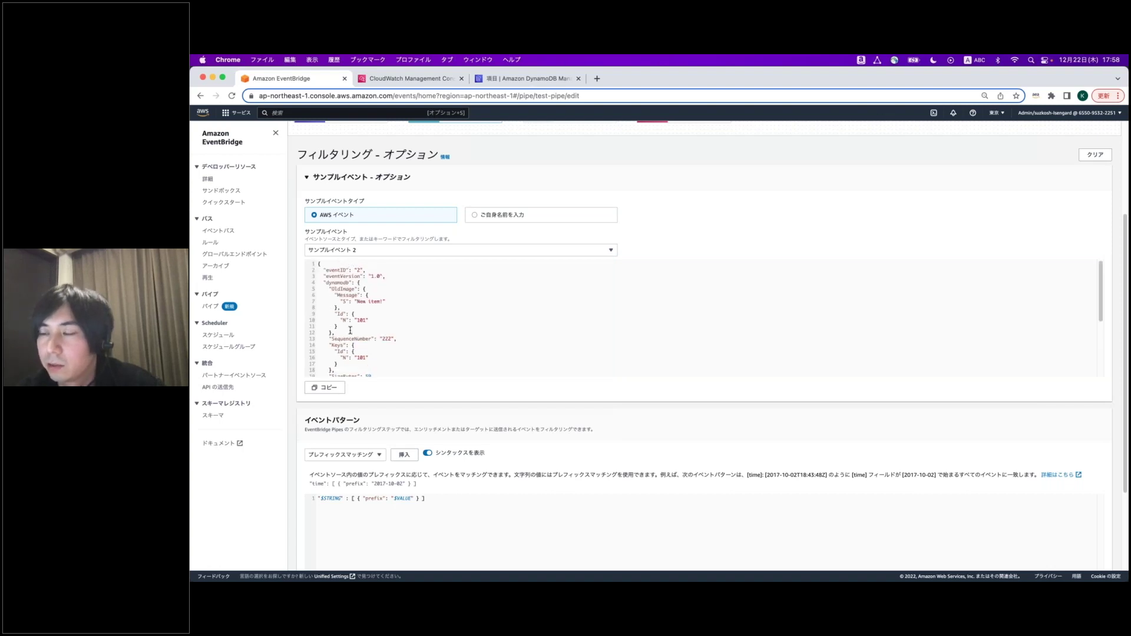
scroll(351, 330, "down", 3)
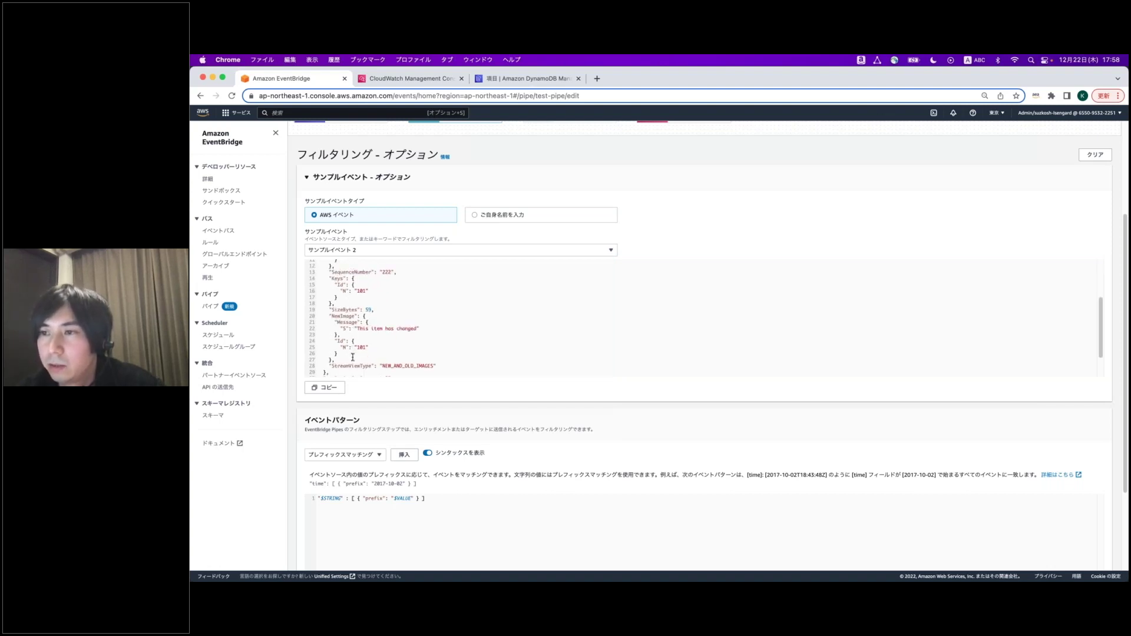
scroll(358, 334, "down", 1)
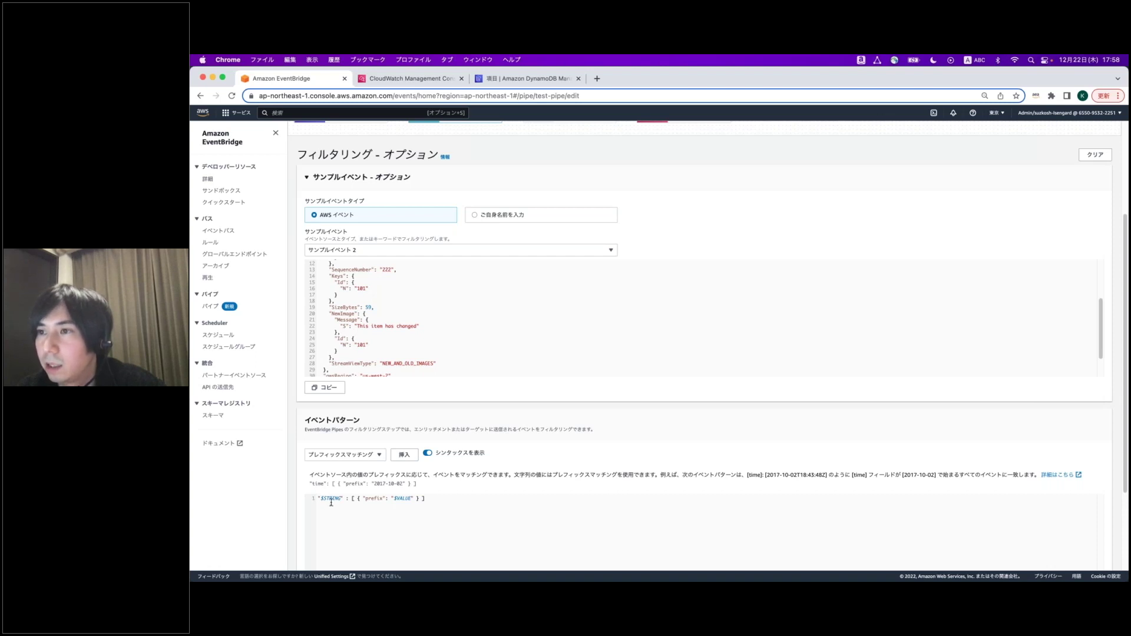
- Copy the INSERT event's JSON from the CloudWatch log and paste it as the filter's custom sample event
left_click(433, 81)
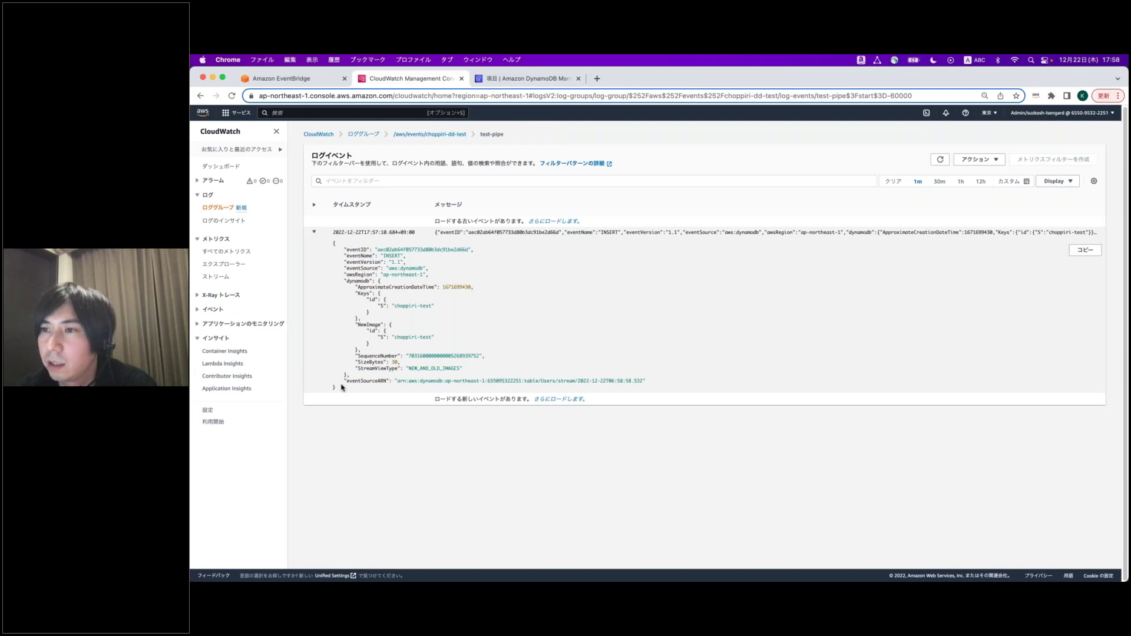
left_click_drag(344, 386, 332, 245)
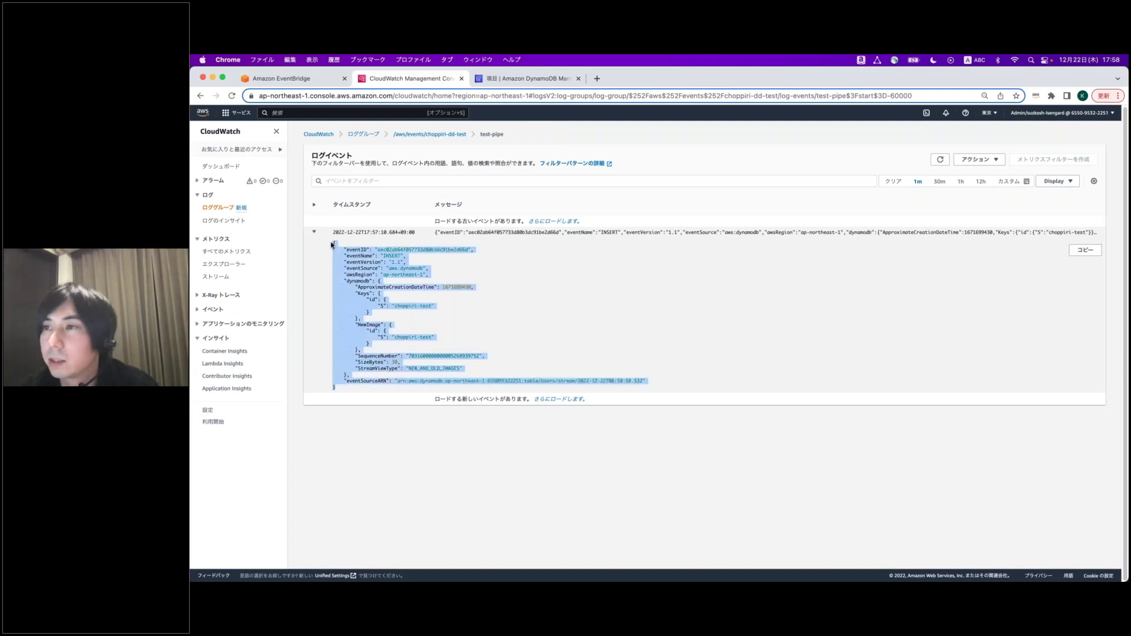
key("super+c")
key("super+1")
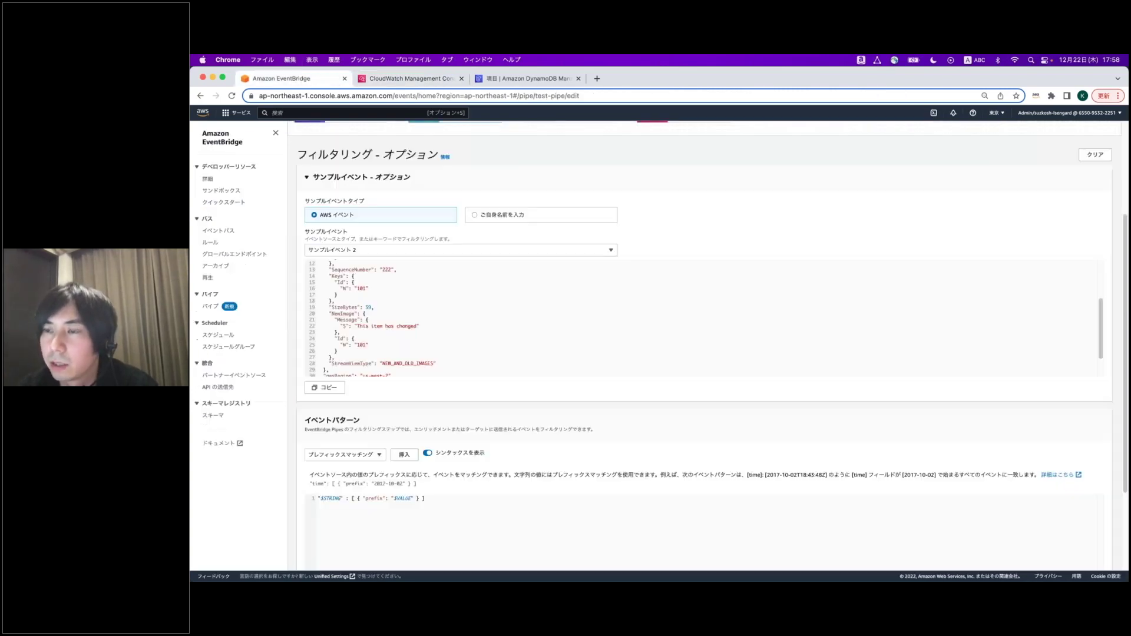
left_click(506, 215)
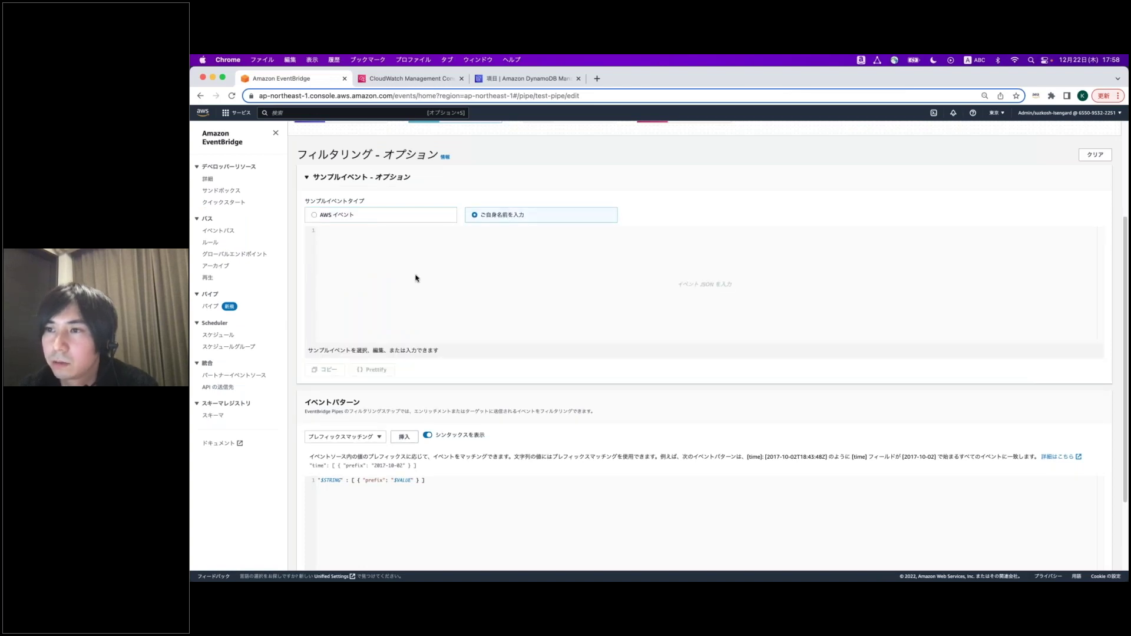
left_click(415, 278)
key("super+v")
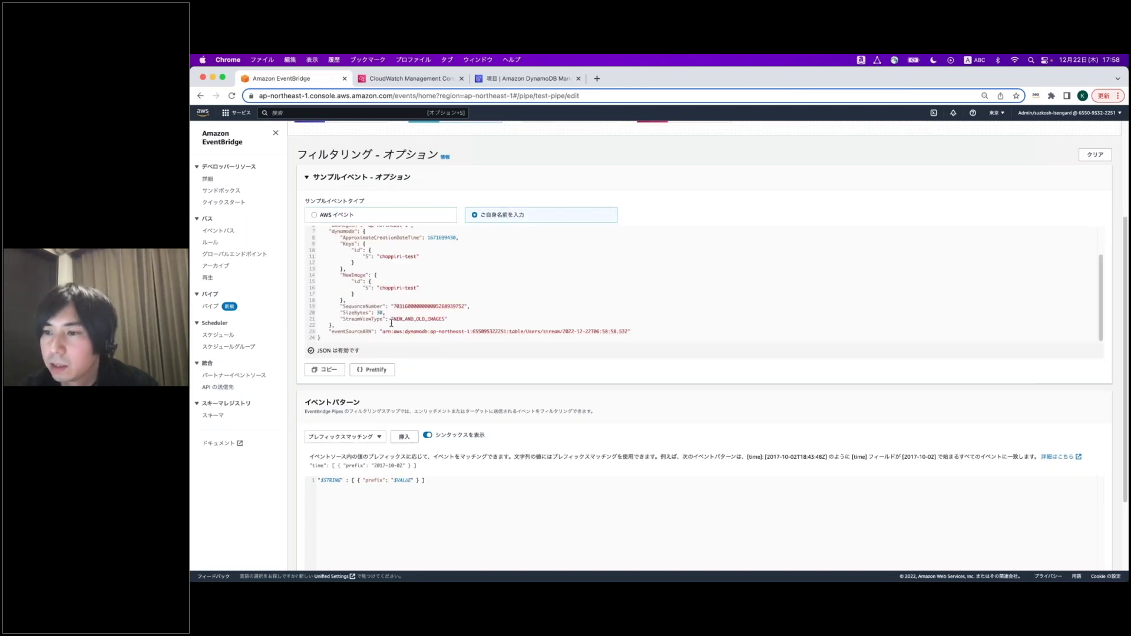
- Replace the whole content of the filter's event pattern with the copied event JSON
left_click(404, 480)
key("super+a")
key("super+c")
key("super+v")
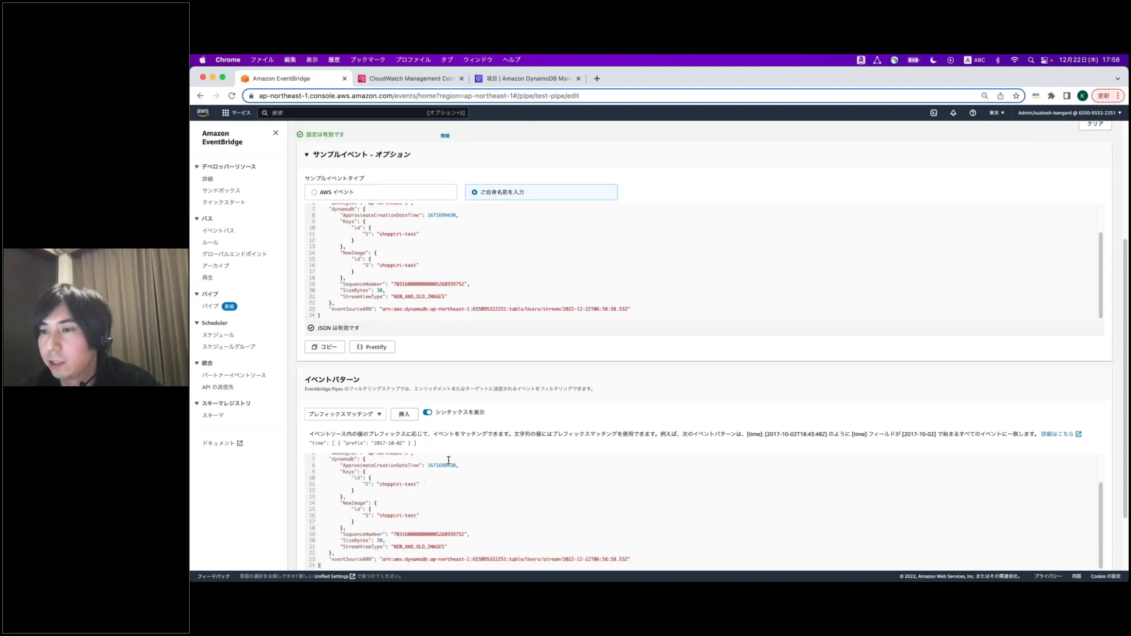
- Examine the filter's event pattern JSON against the custom sample event above it
scroll(454, 483, "down", 3)
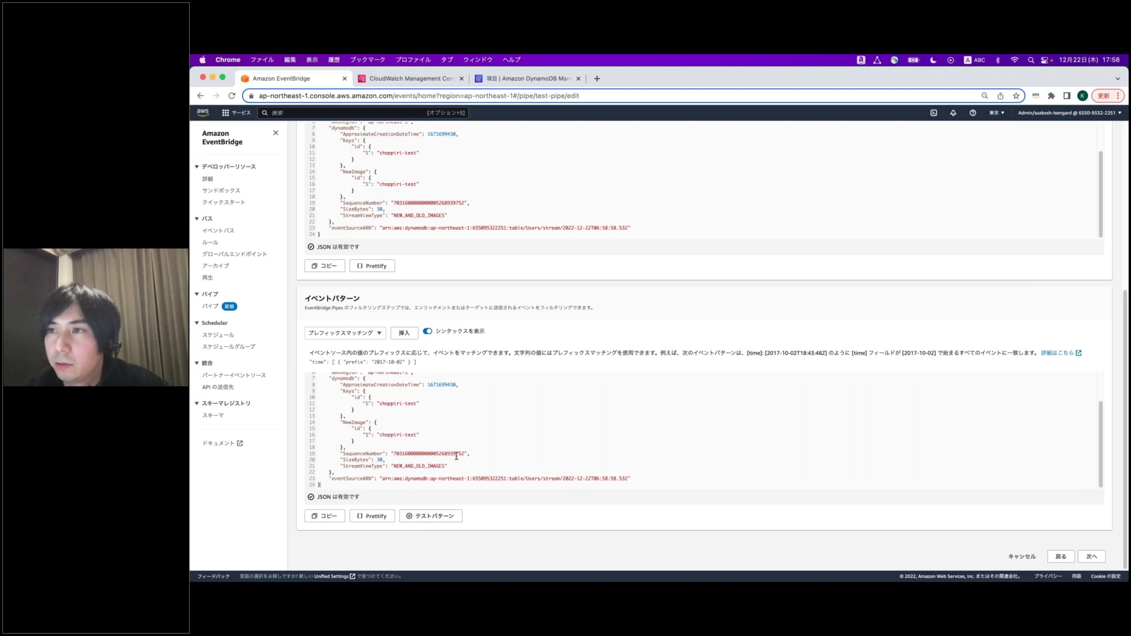
scroll(456, 455, "up", 2)
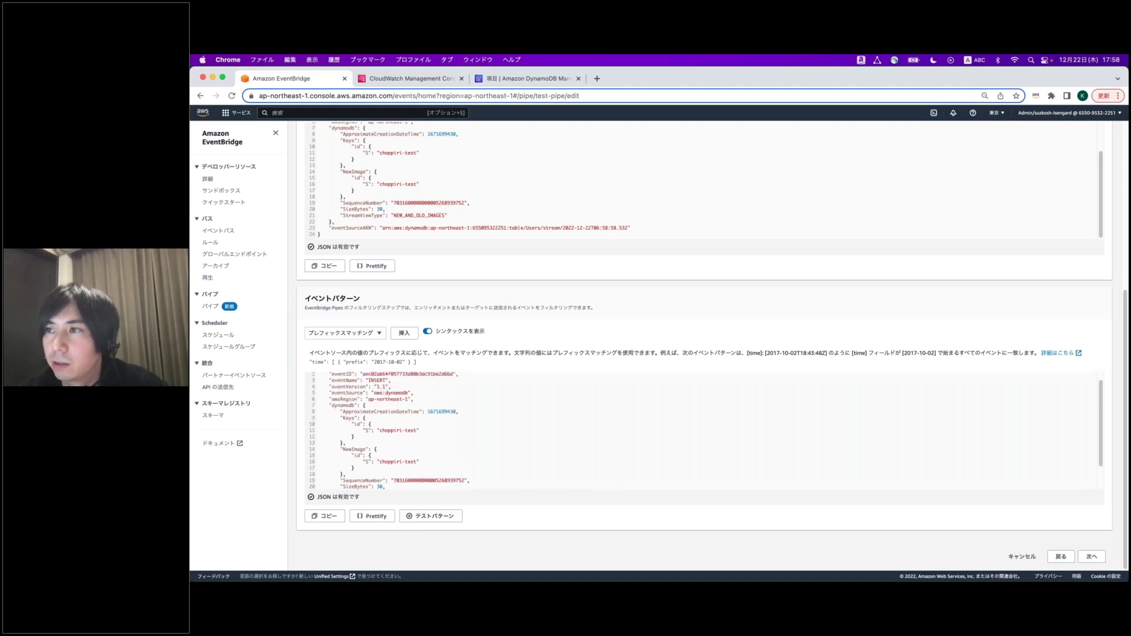
scroll(409, 187, "up", 1)
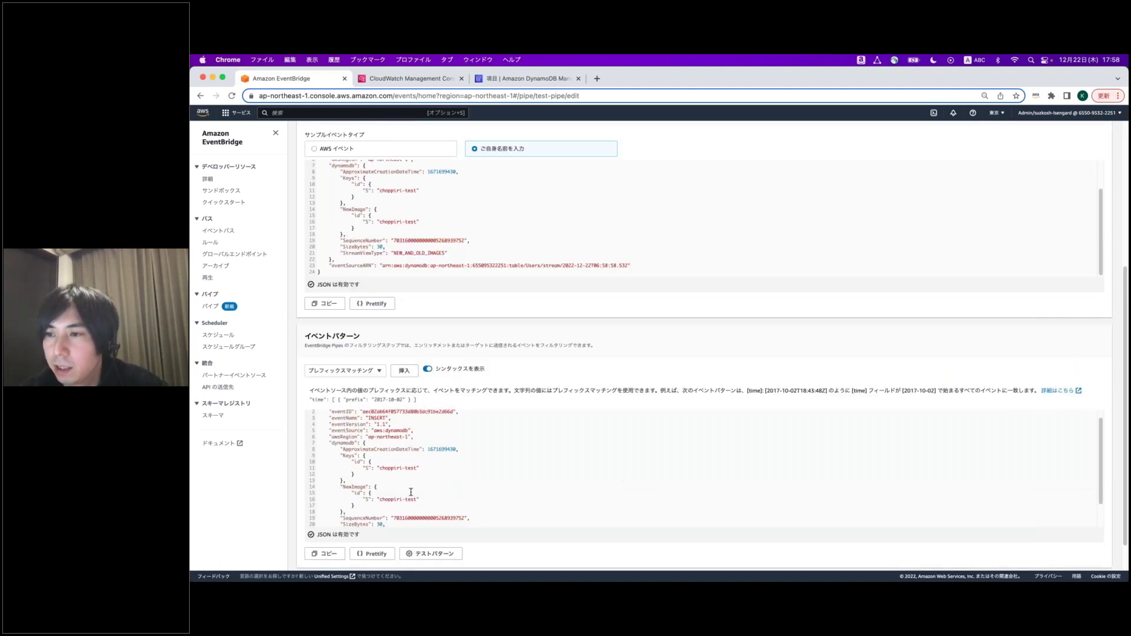
scroll(410, 492, "down", 2)
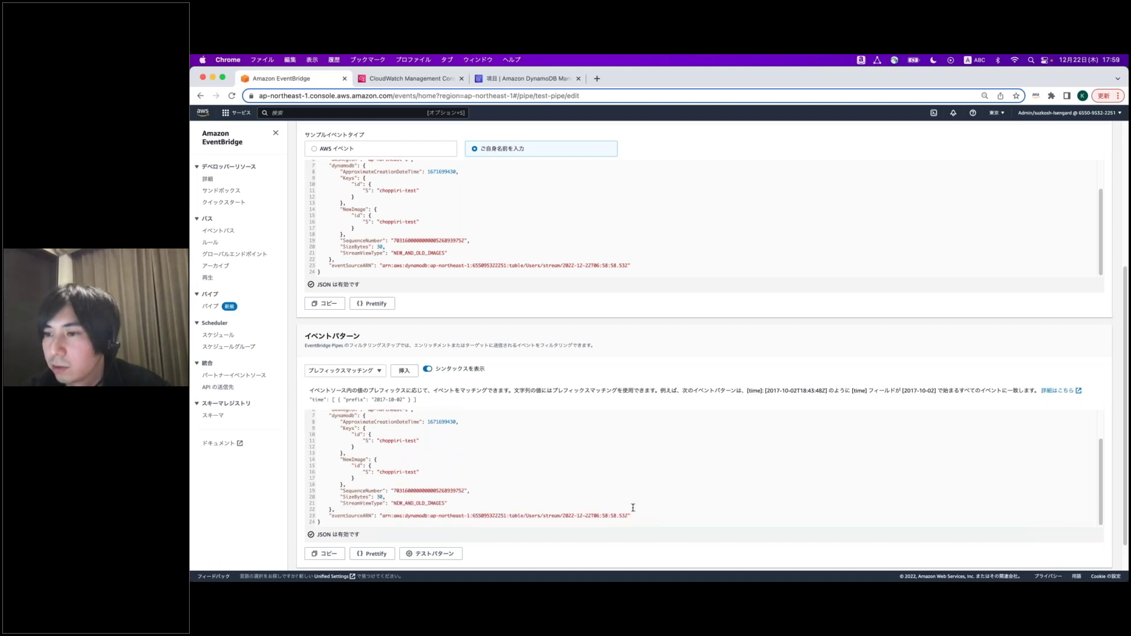
scroll(458, 477, "up", 2)
scroll(459, 477, "down", 1)
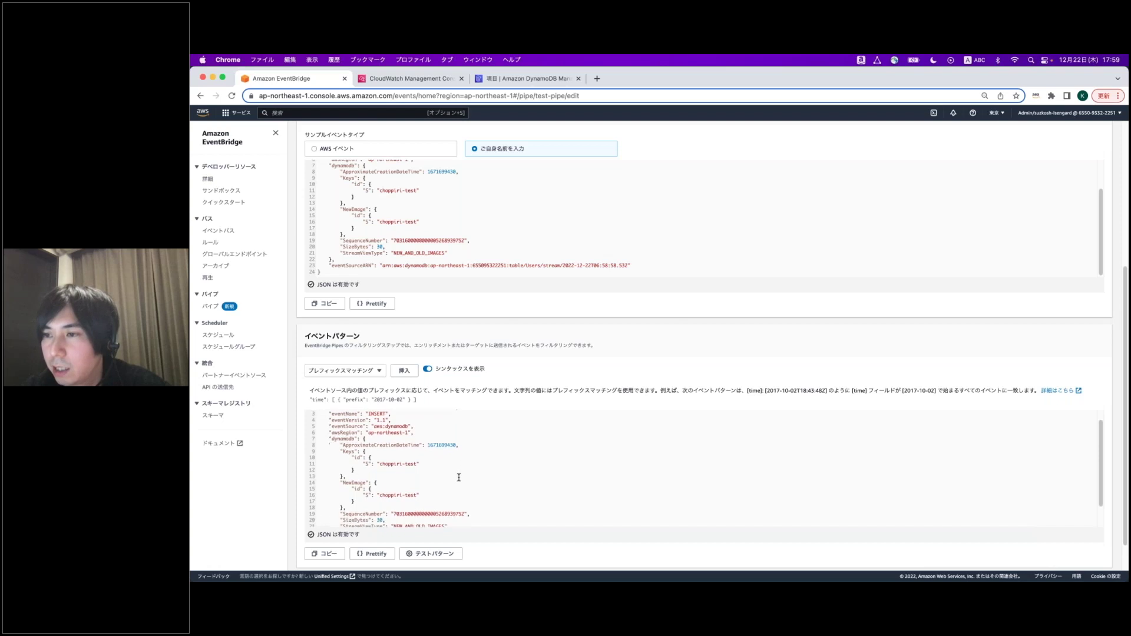
scroll(459, 477, "down", 2)
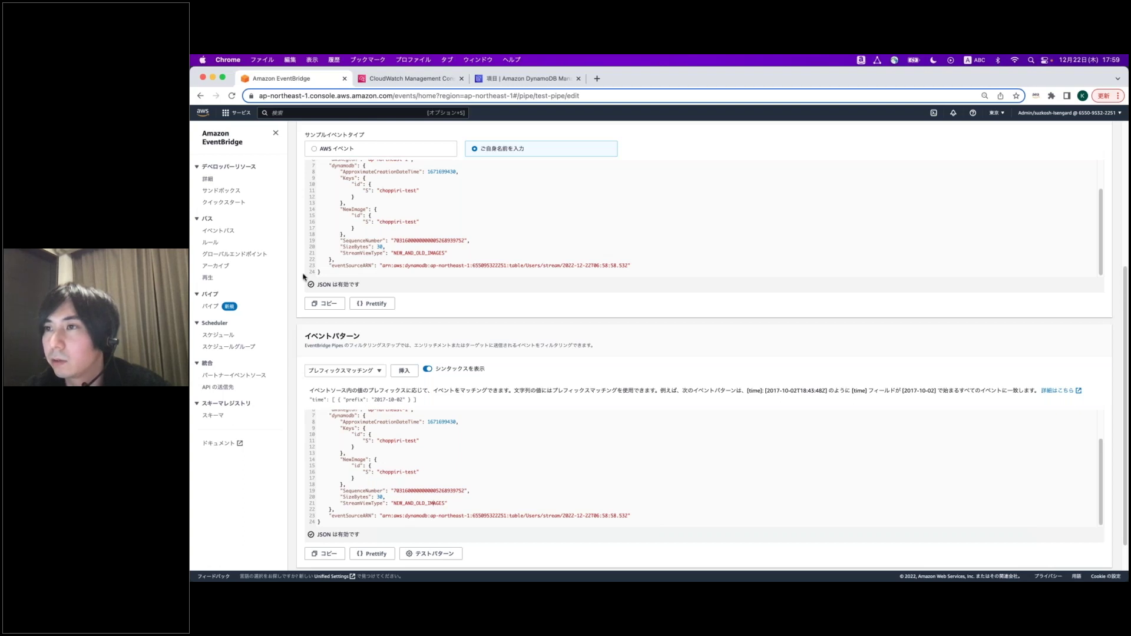
scroll(303, 277, "up", 5)
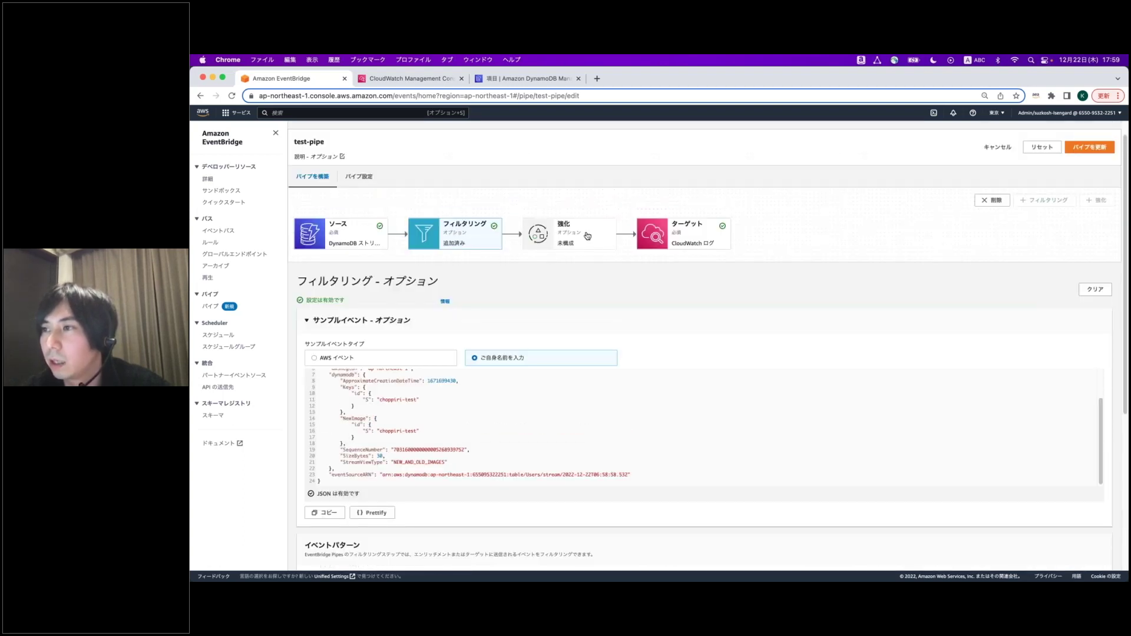
- Open test-pipe's enrichment stage and set its service to Step Functions
left_click(587, 236)
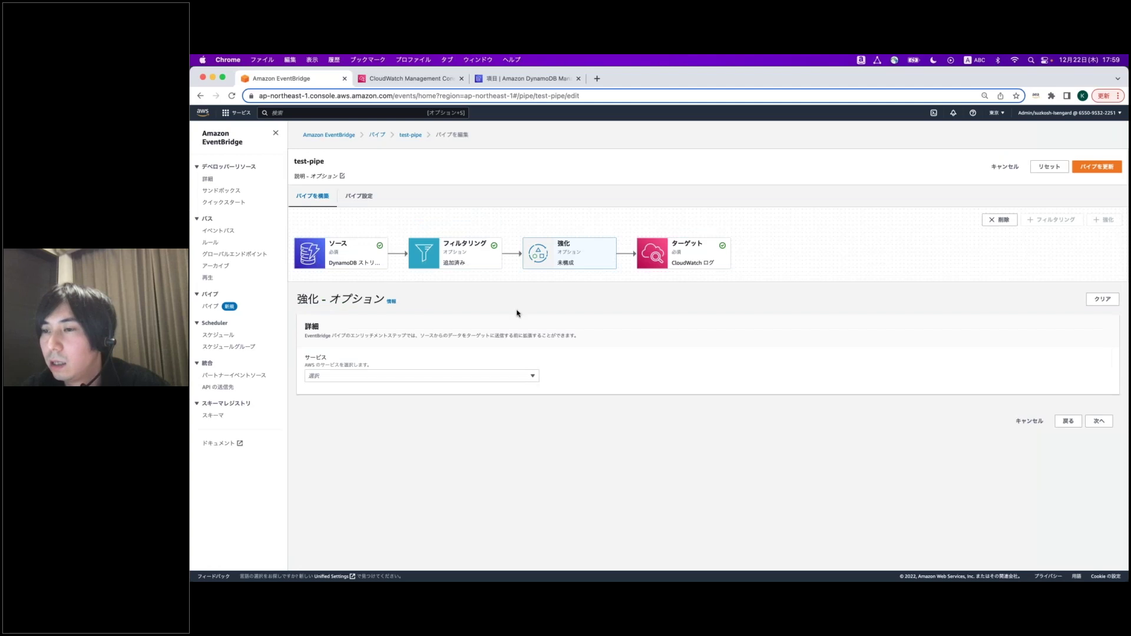
left_click(454, 380)
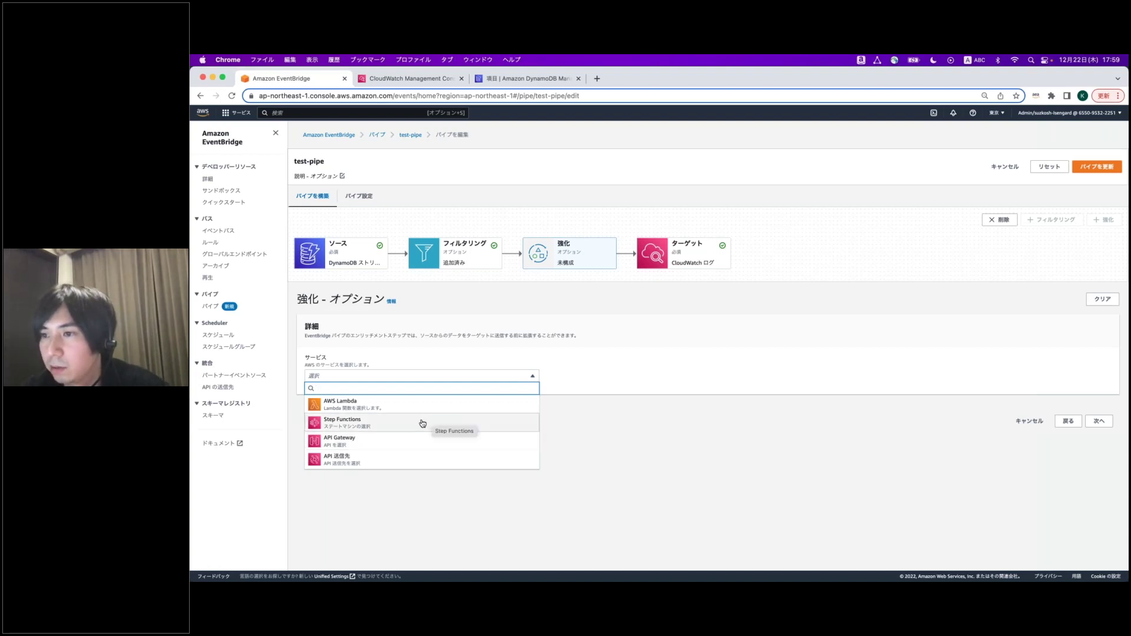
left_click(368, 422)
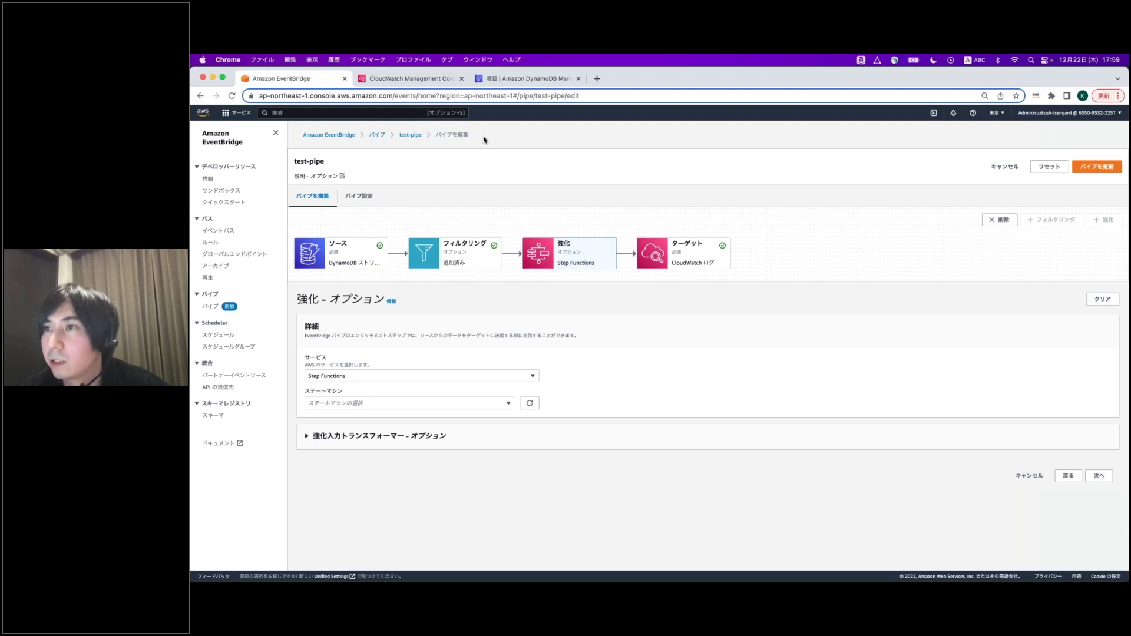
- Open the Step Functions console in a new browser tab and view the eventbridge-pipe-test2 state machine's definition in its editor
left_click(412, 114)
type("step")
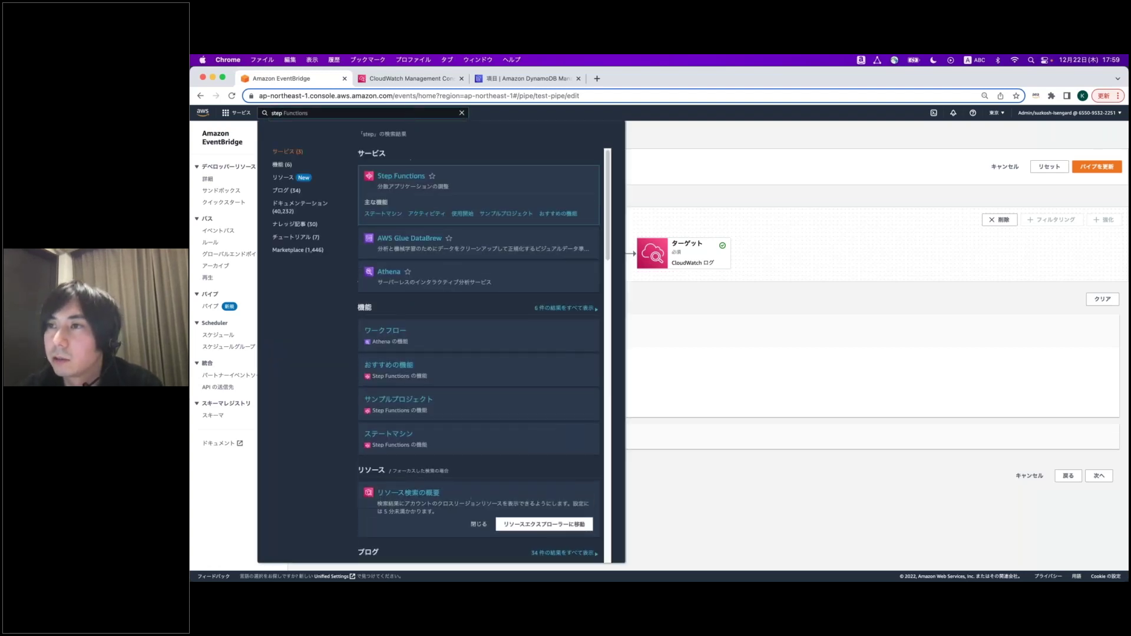
right_click(407, 178)
left_click(436, 184)
left_click(502, 84)
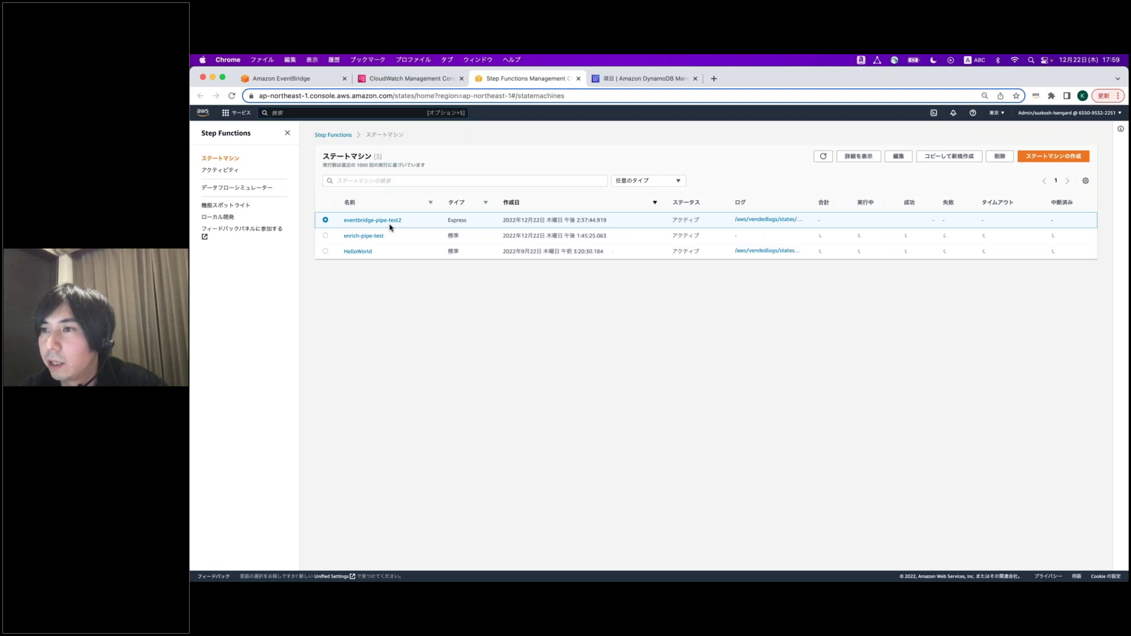
left_click(389, 222)
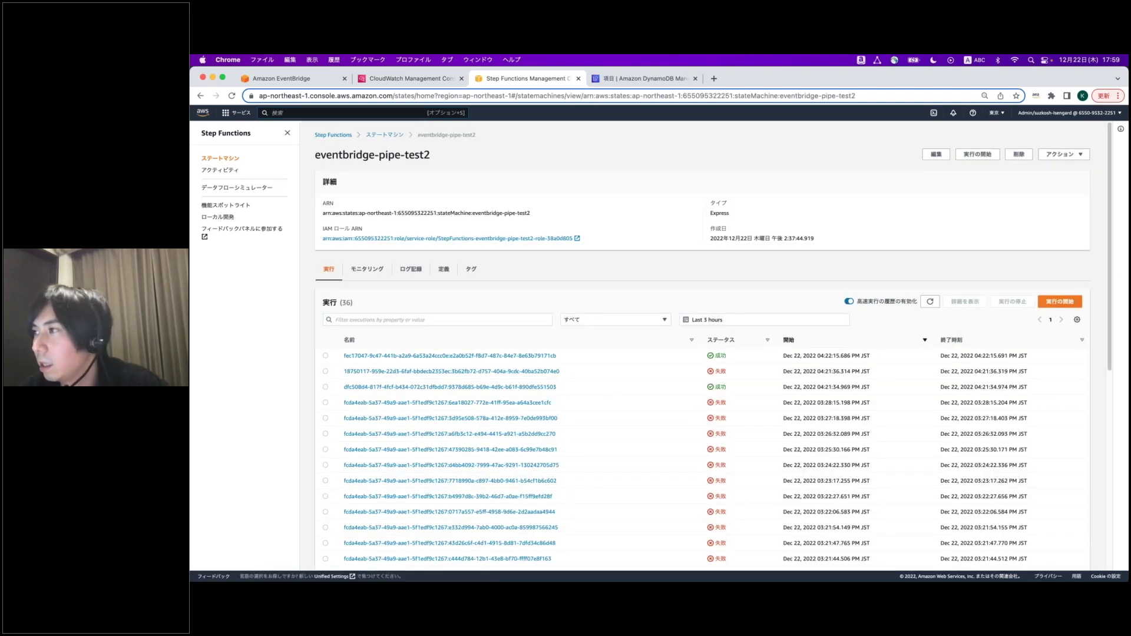
left_click(939, 154)
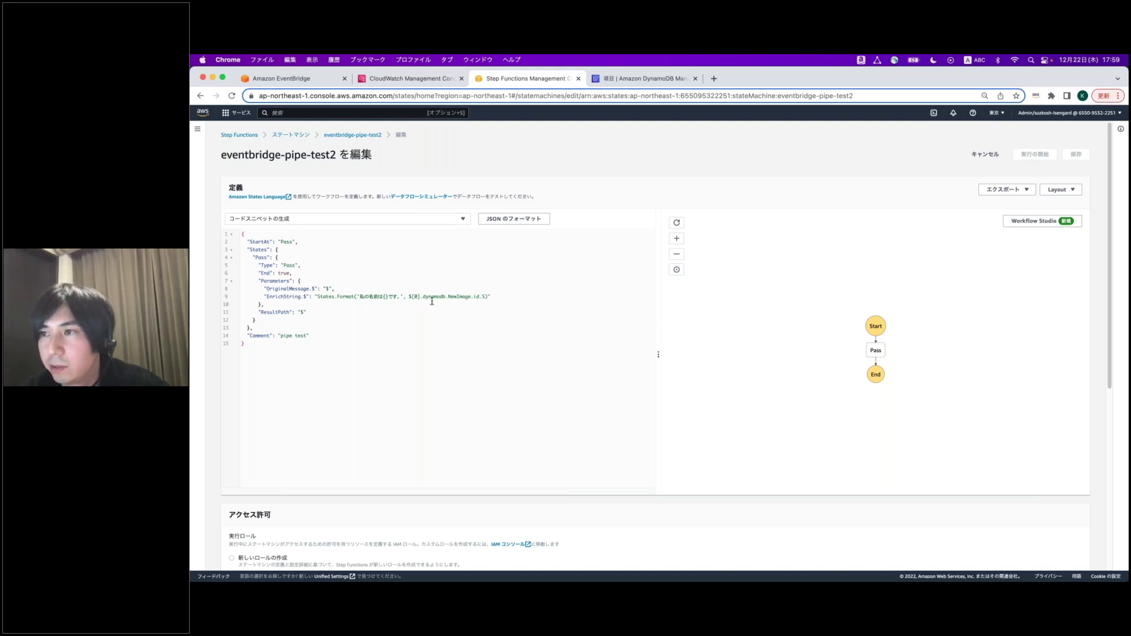
- Return to the EventBridge pipe editor and select eventbridge-pipe-test2 as the enrichment's state machine
left_click(403, 83)
left_click(294, 78)
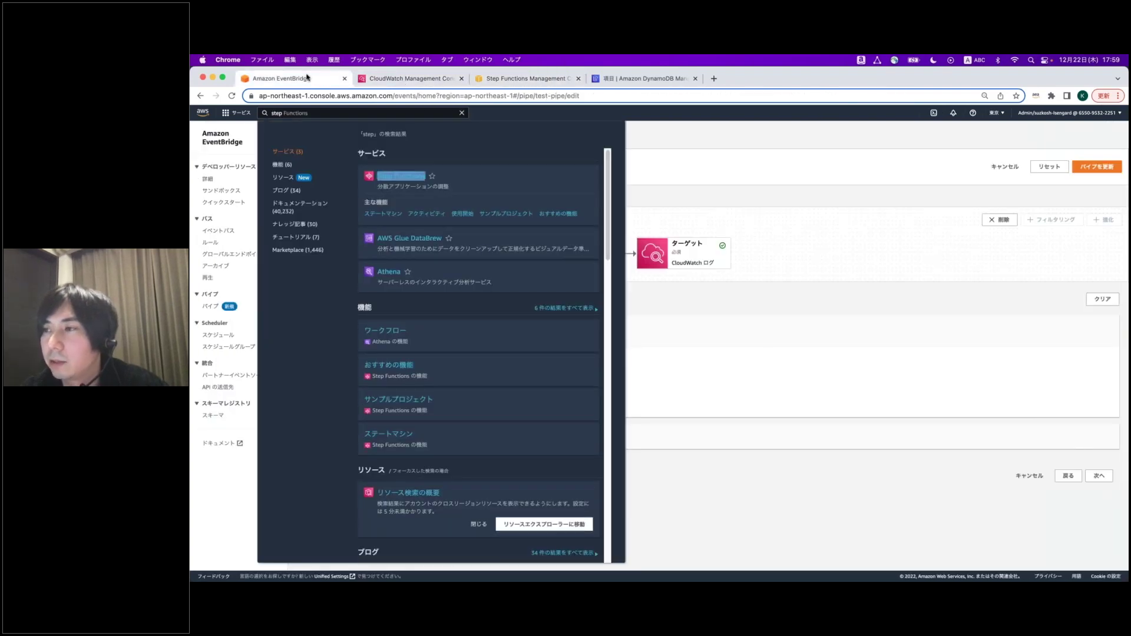
left_click(700, 316)
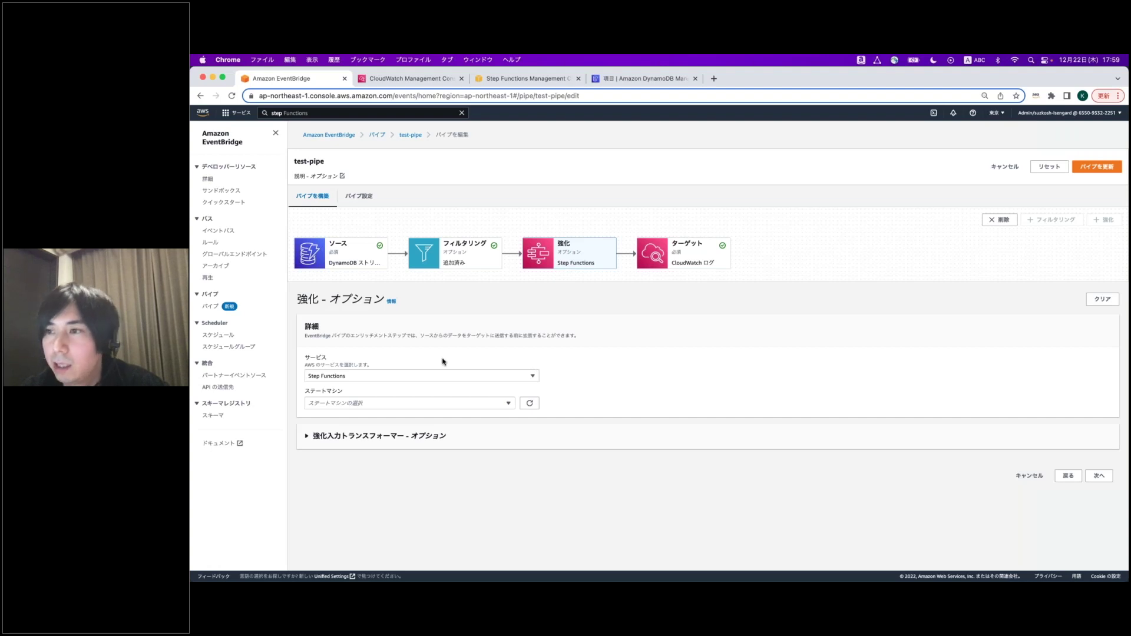
left_click(397, 404)
left_click(384, 430)
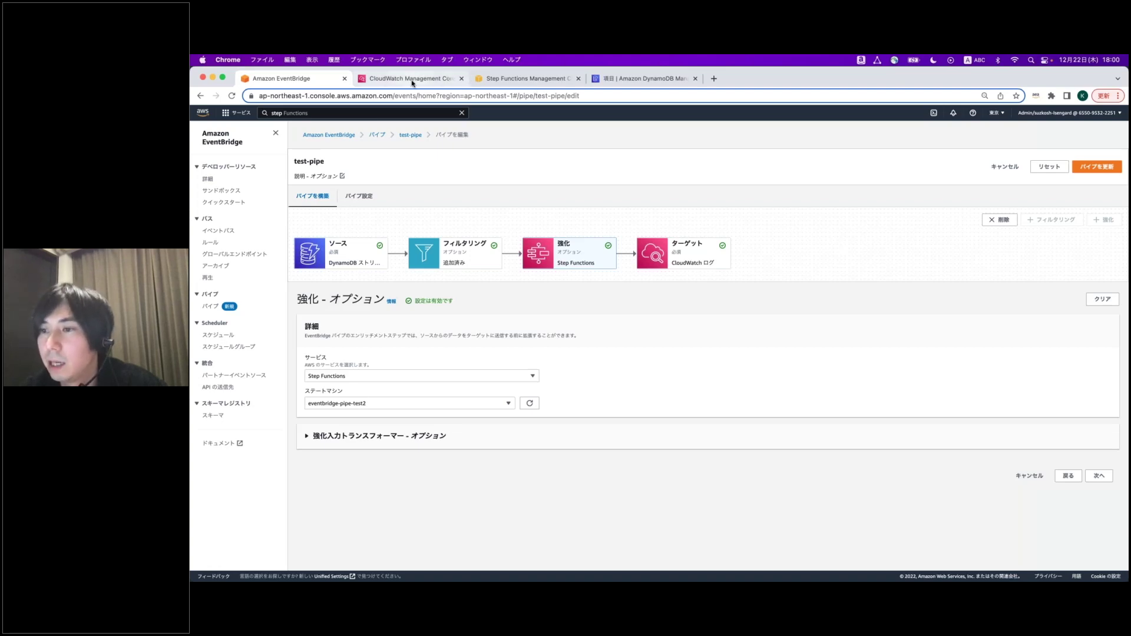
left_click(370, 403)
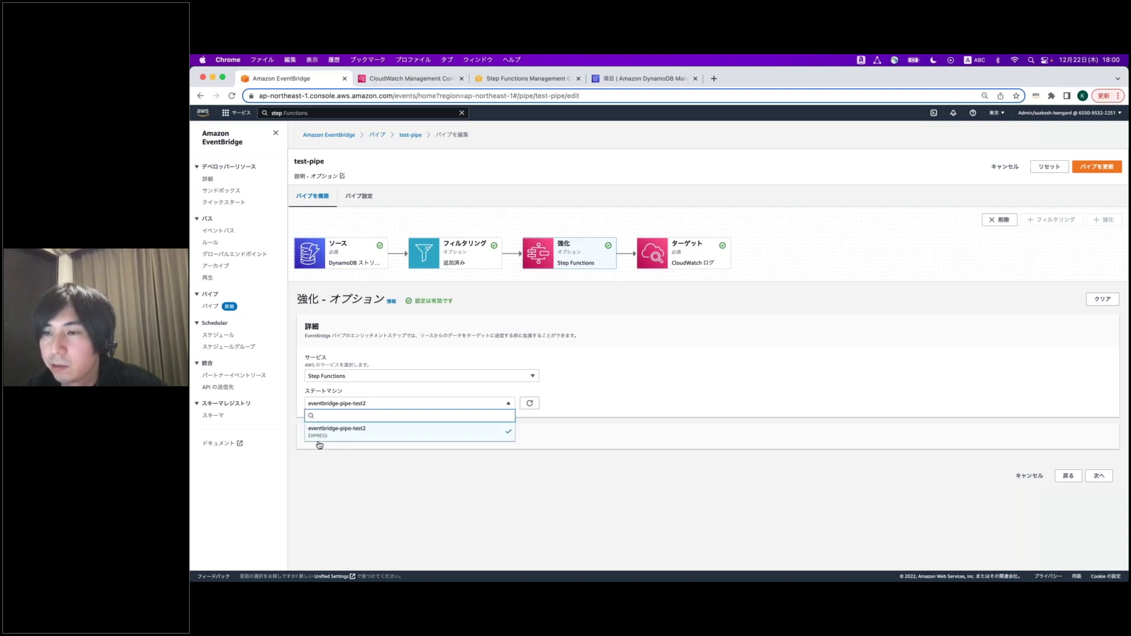
left_click(411, 507)
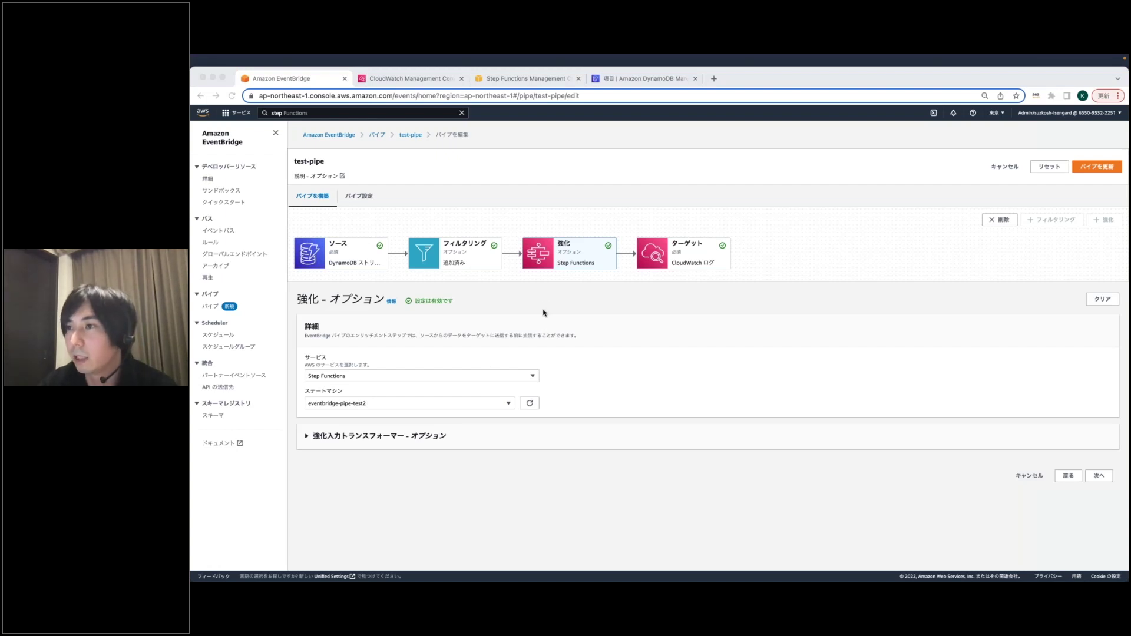
left_click(648, 316)
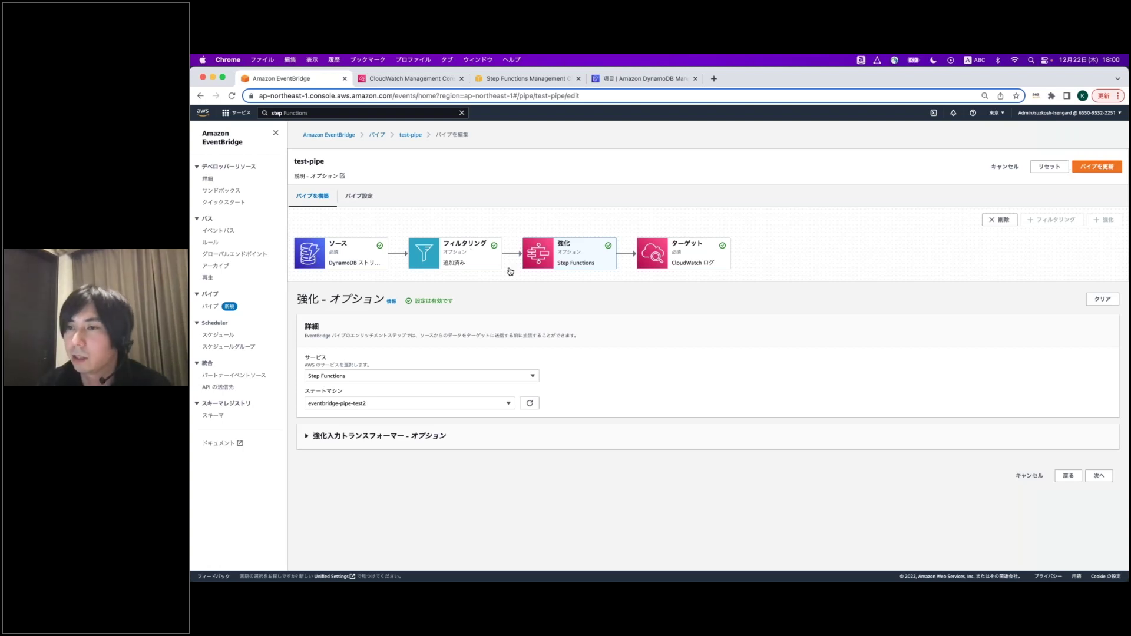
- Go back to test-pipe's filtering stage and review its custom sample event and event pattern
left_click(446, 265)
scroll(530, 424, "down", 5)
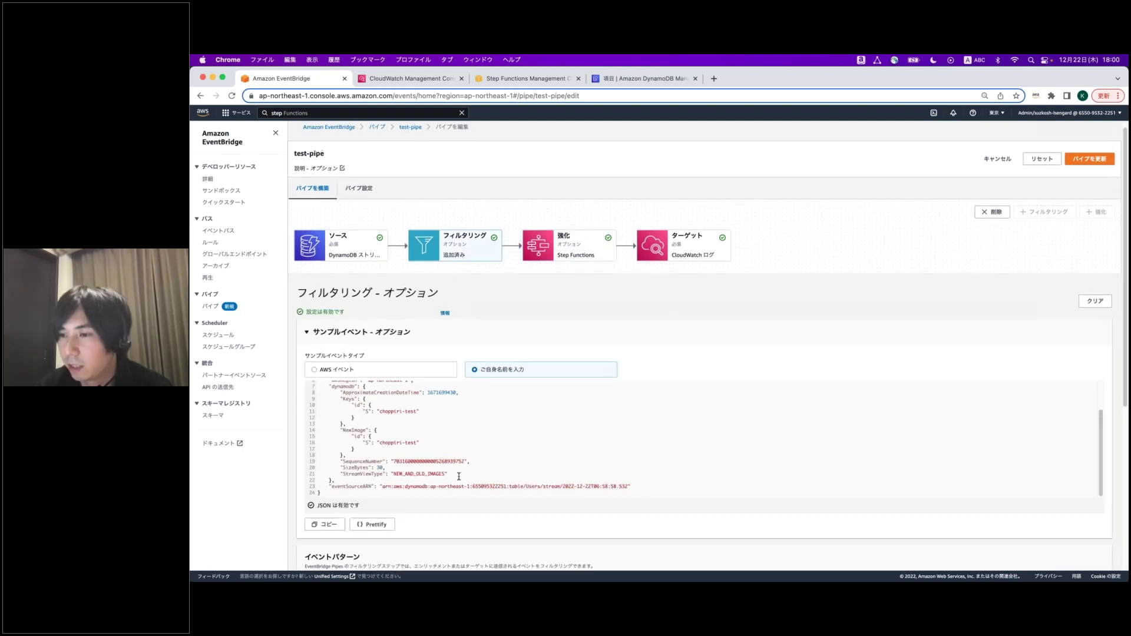
scroll(458, 483, "down", 4)
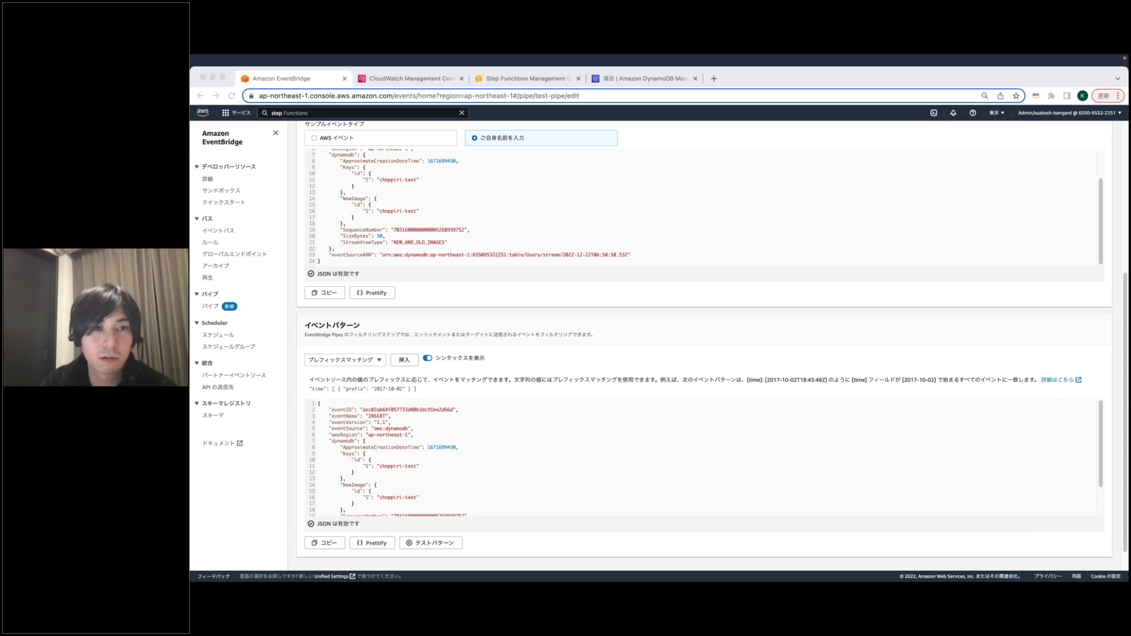
key("super+Tab")
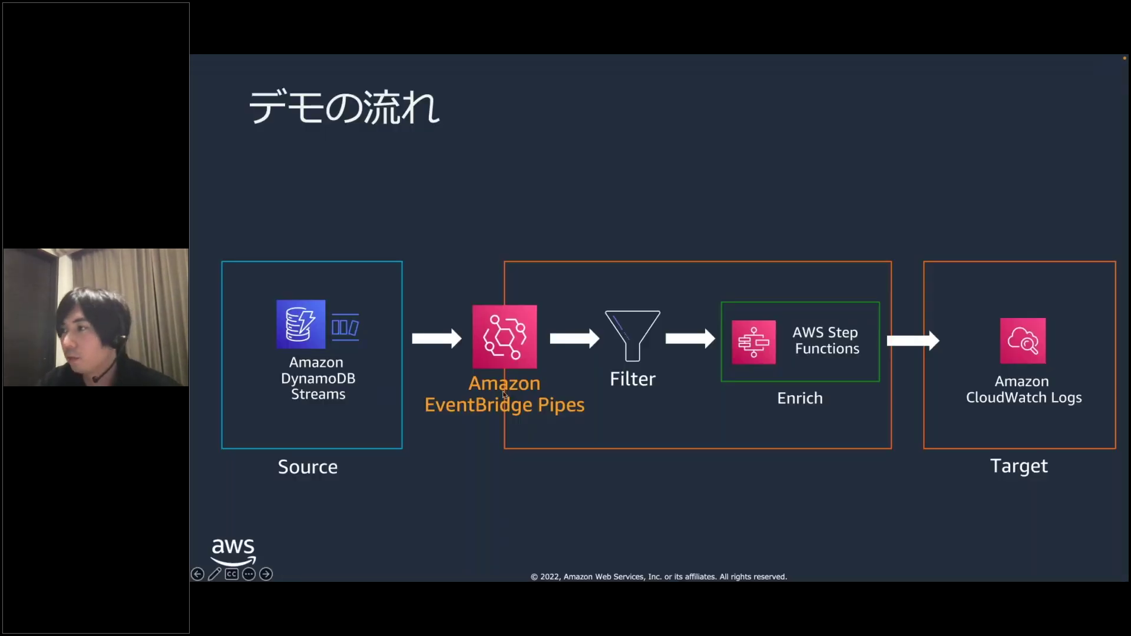
key("Right")
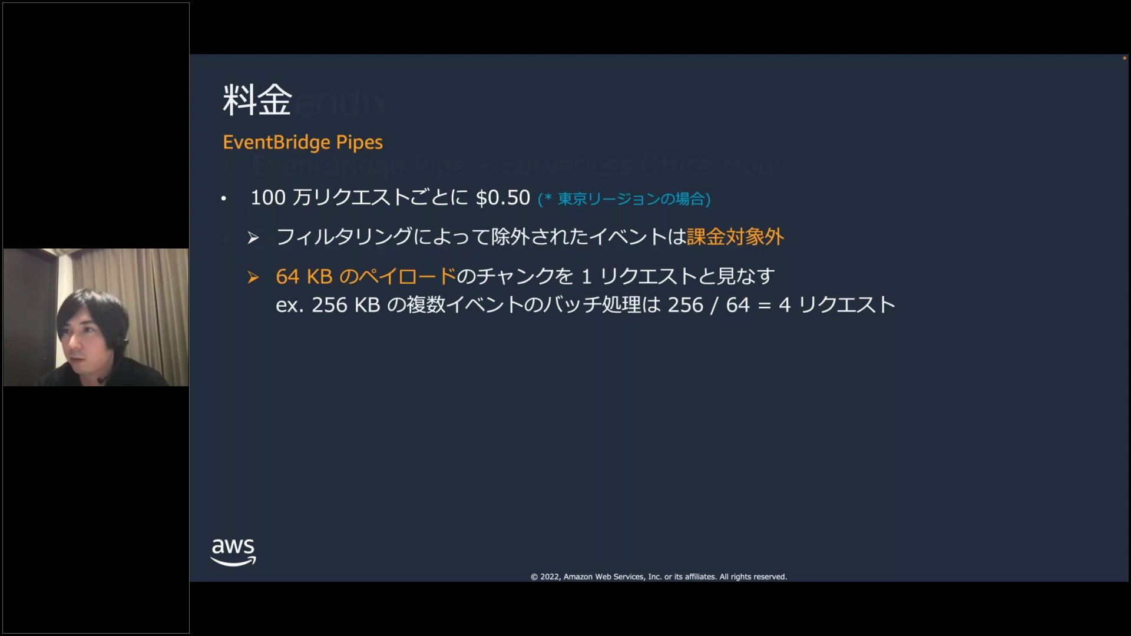
key("Right")
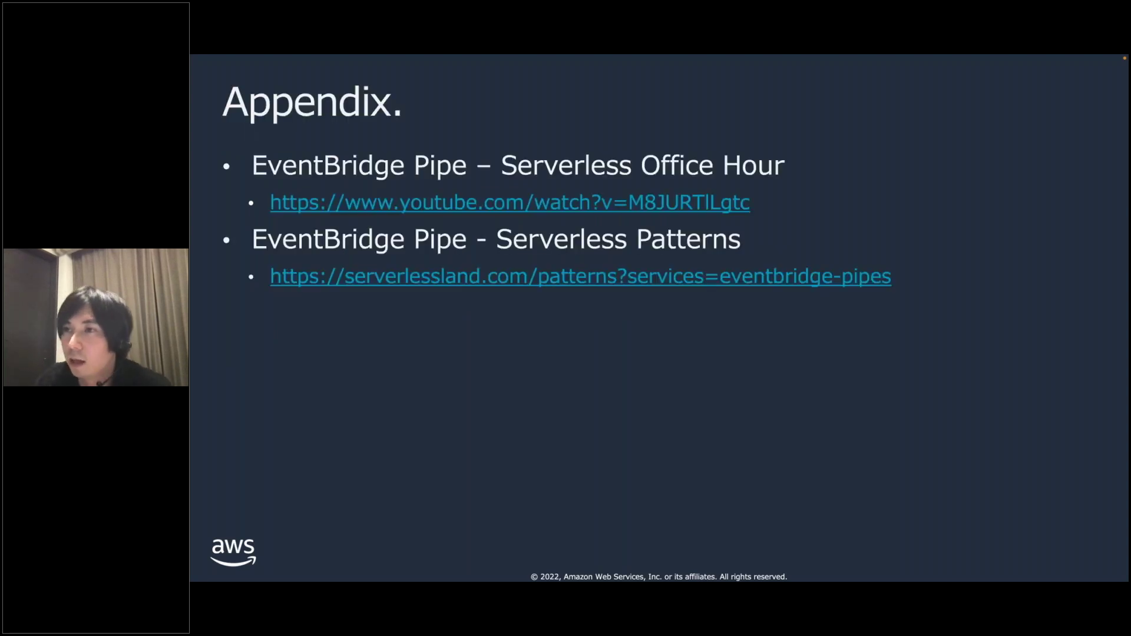